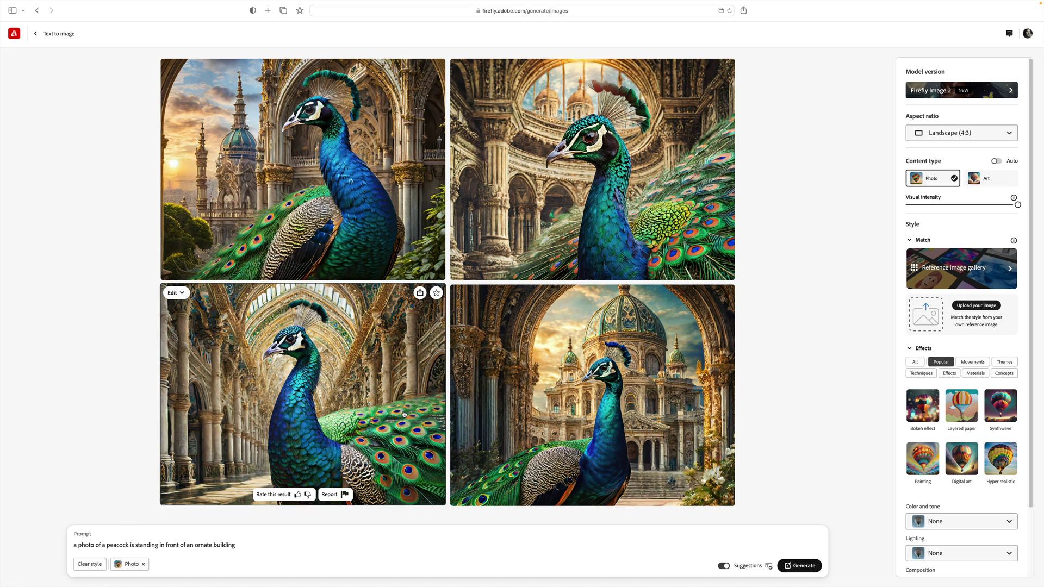
Keep the aspect ratio at Landscape (4:3) and open sharing options for the top-left peacock image.
left_click(133, 554)
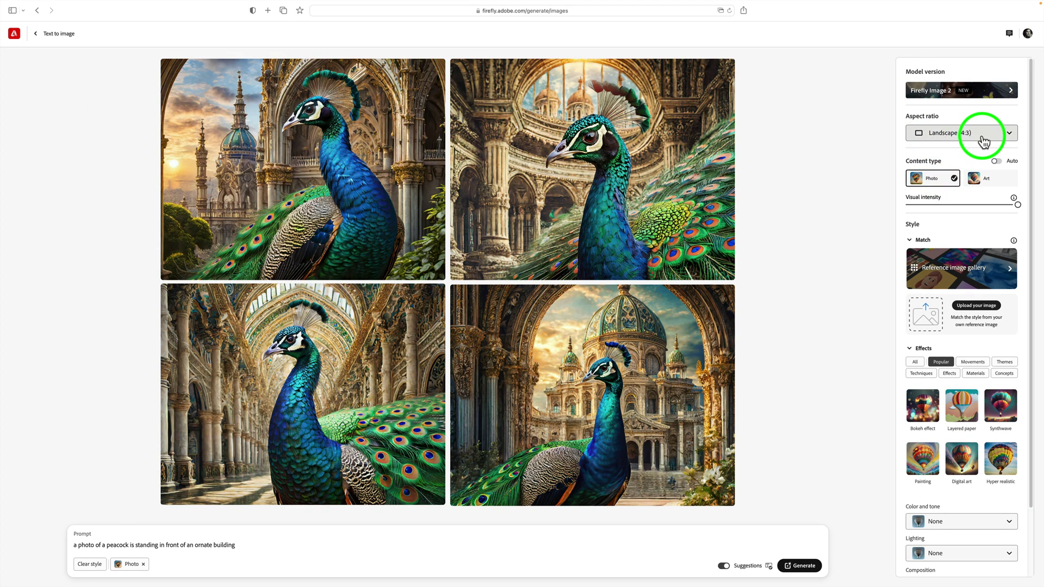
left_click(1010, 135)
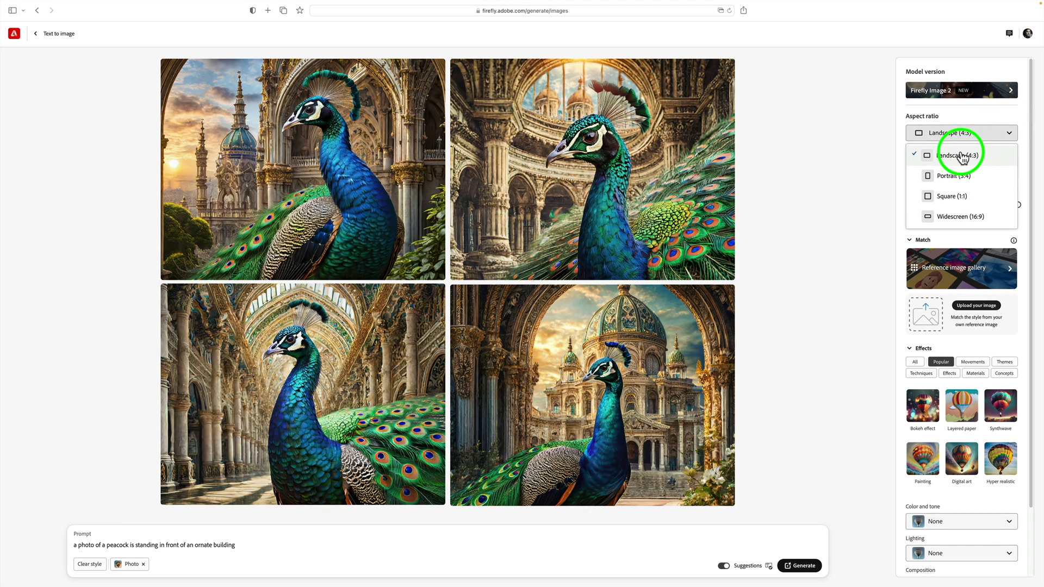
left_click(876, 150)
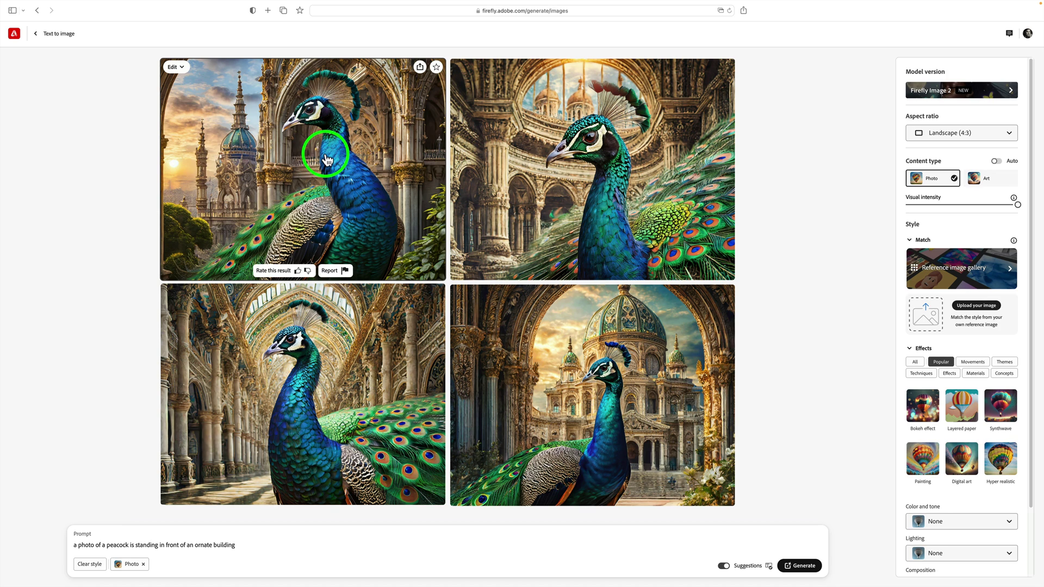
left_click(420, 68)
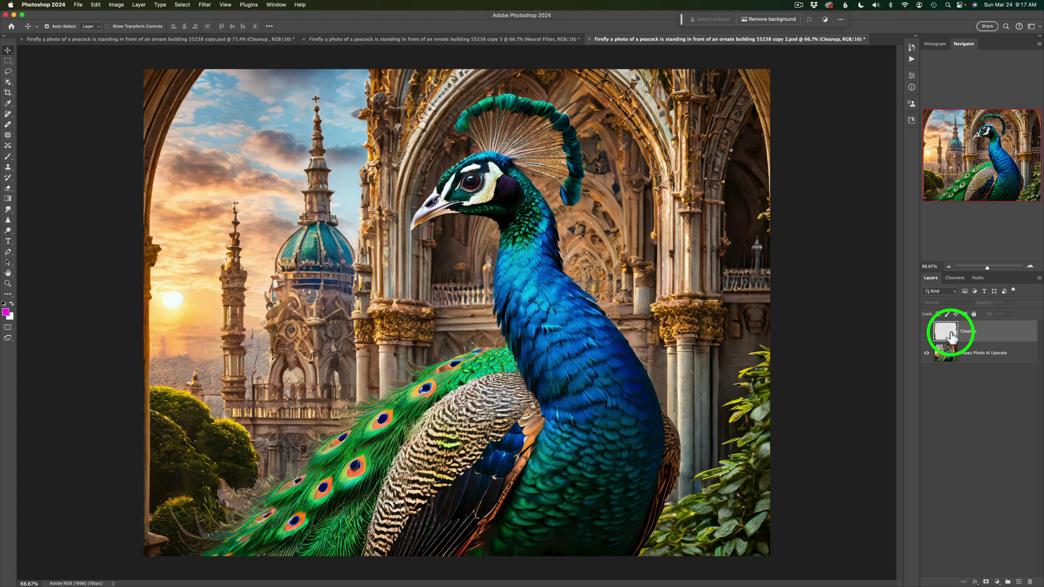
Toggle the Cleanup layer's visibility to compare the image with and without its fixes.
left_click(927, 331)
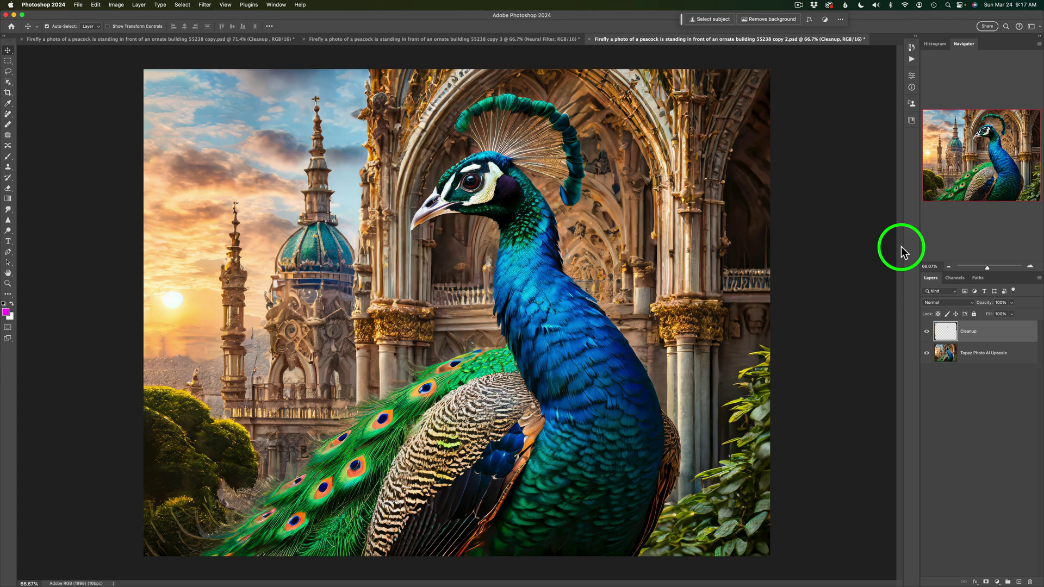
left_click(927, 333)
left_click(927, 332)
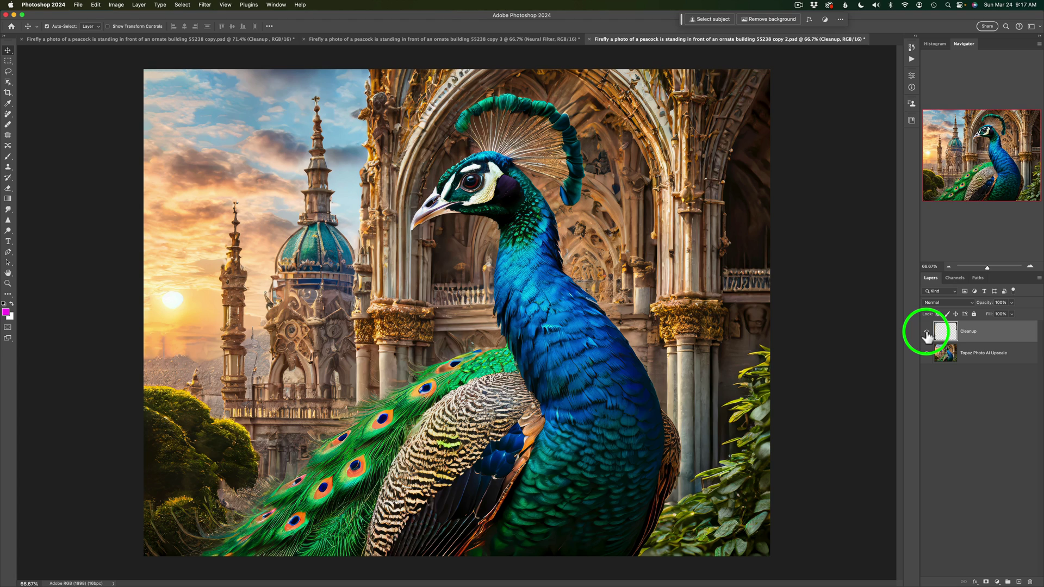
Flatten the image into a single Background layer and duplicate it onto a new layer.
right_click(1010, 334)
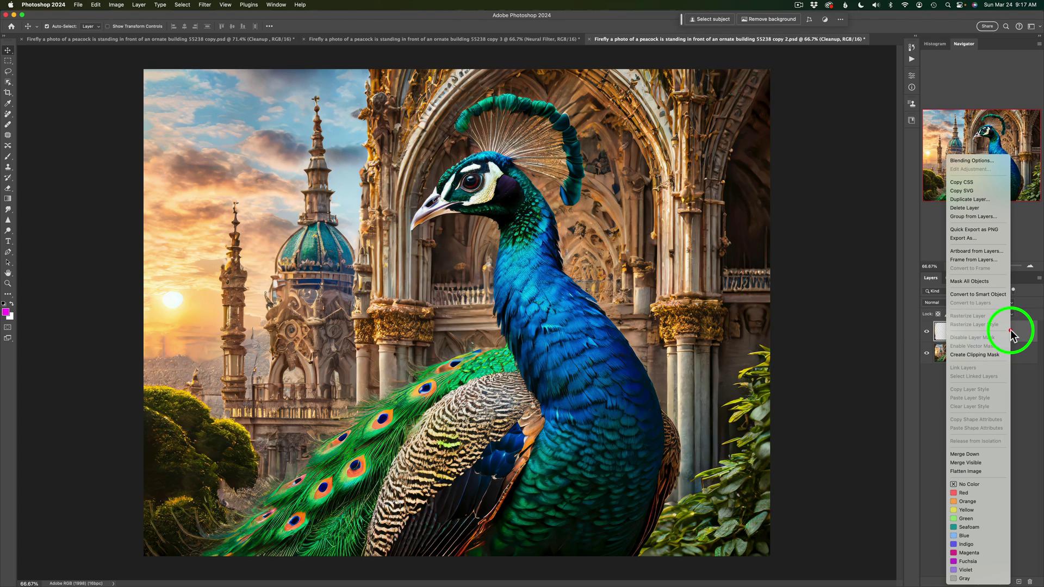
left_click(973, 472)
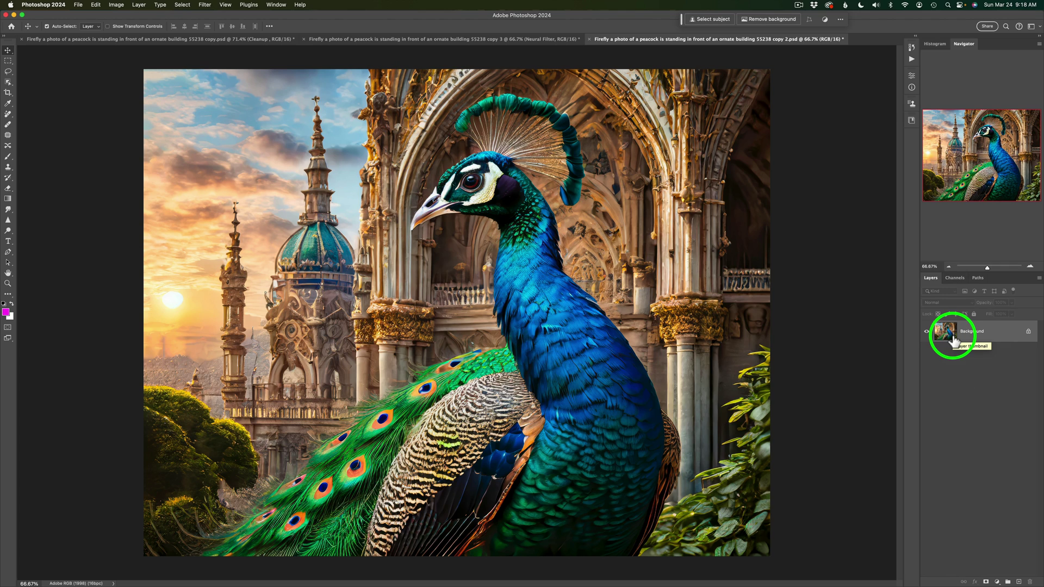
key("super+j")
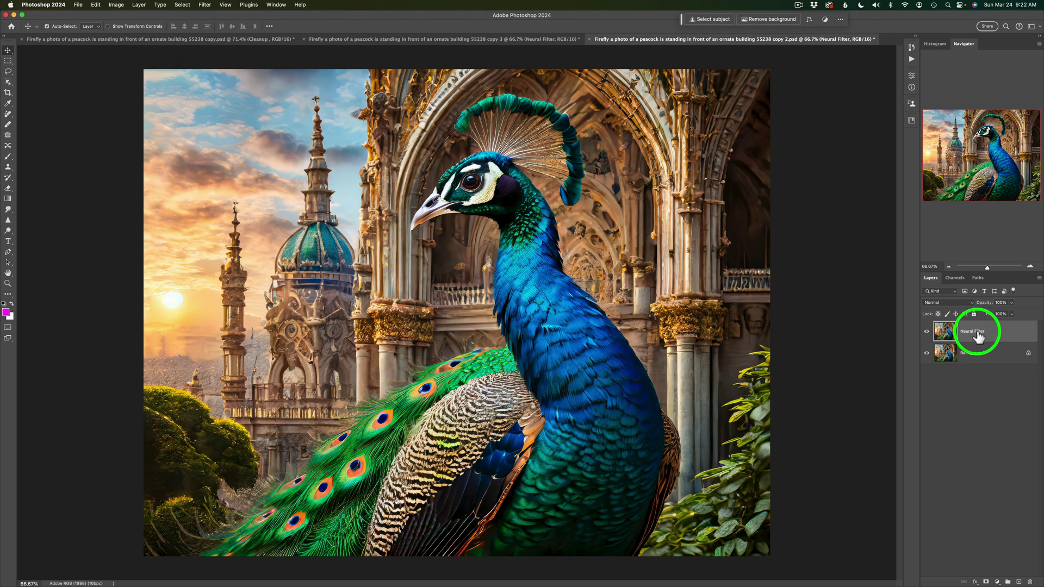
left_click(203, 7)
Apply Neural Filters Style Transfer with an artist preset at Style opacity 50, output as a new layer.
left_click(225, 56)
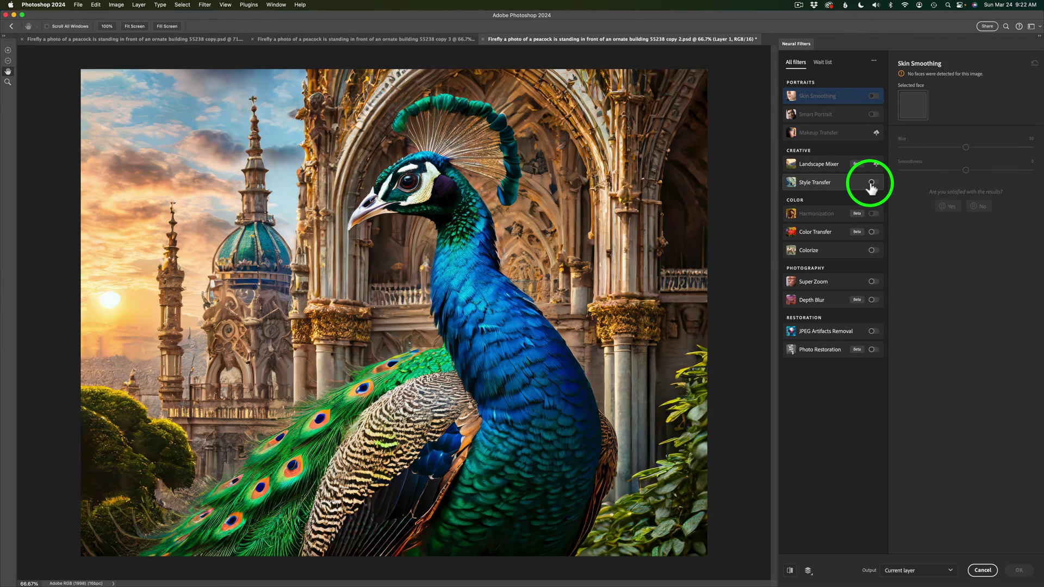
left_click(872, 183)
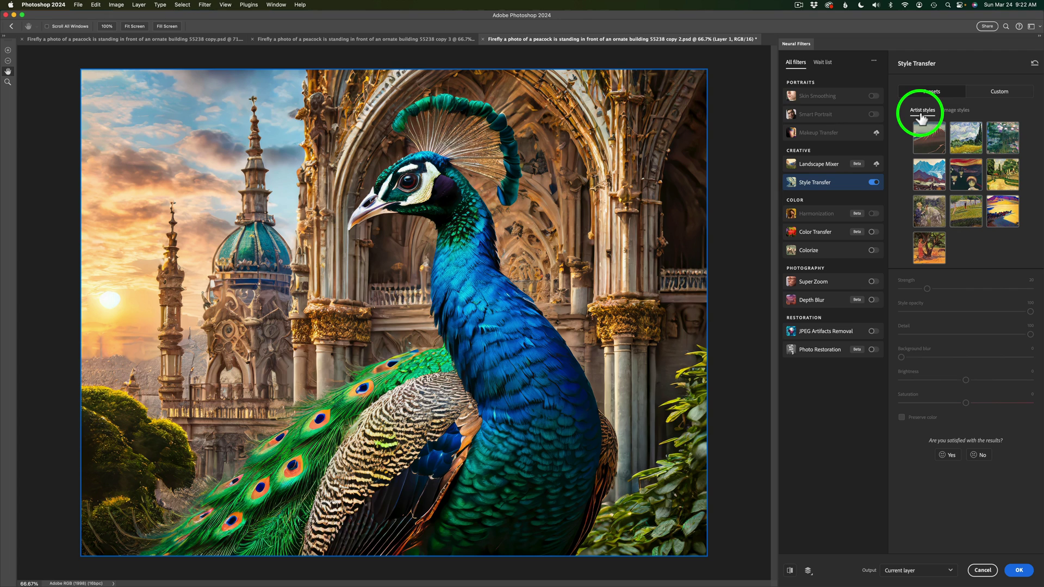
left_click(1006, 215)
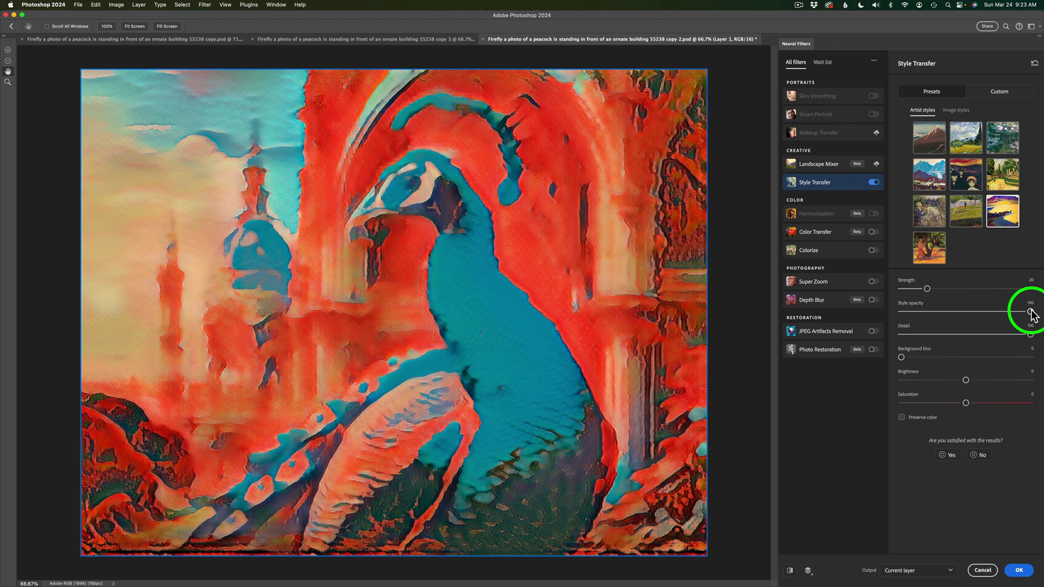
left_click_drag(1029, 313, 965, 314)
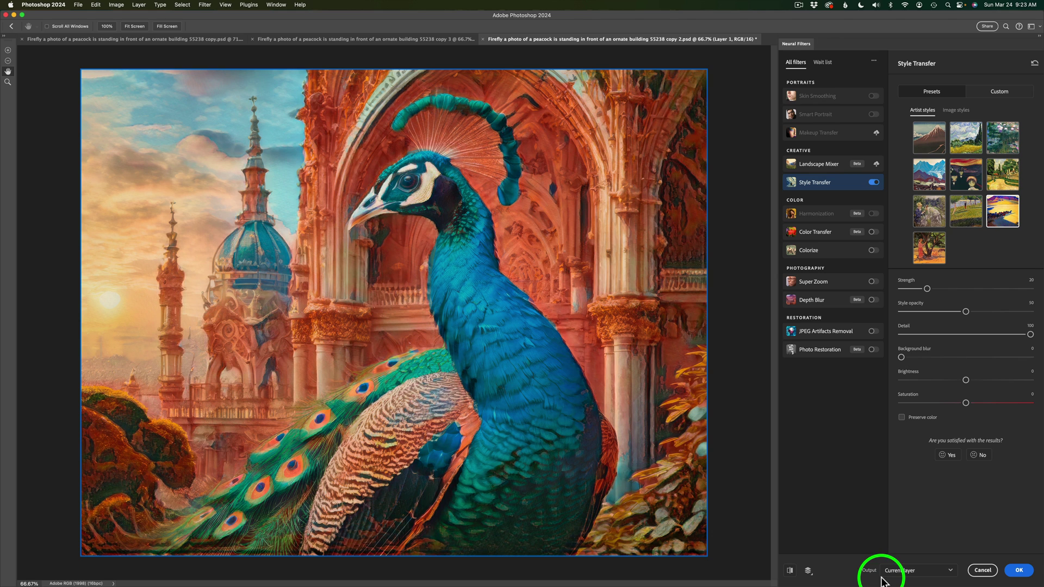
left_click(1020, 570)
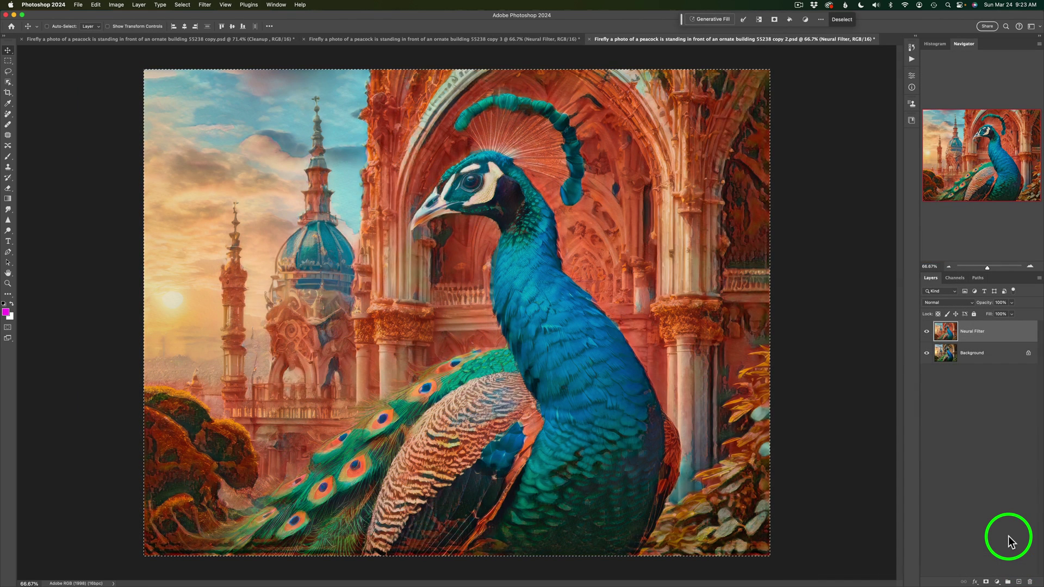
Deselect, duplicate the Neural Filter layer and rename the copy TS2.
key("super+d")
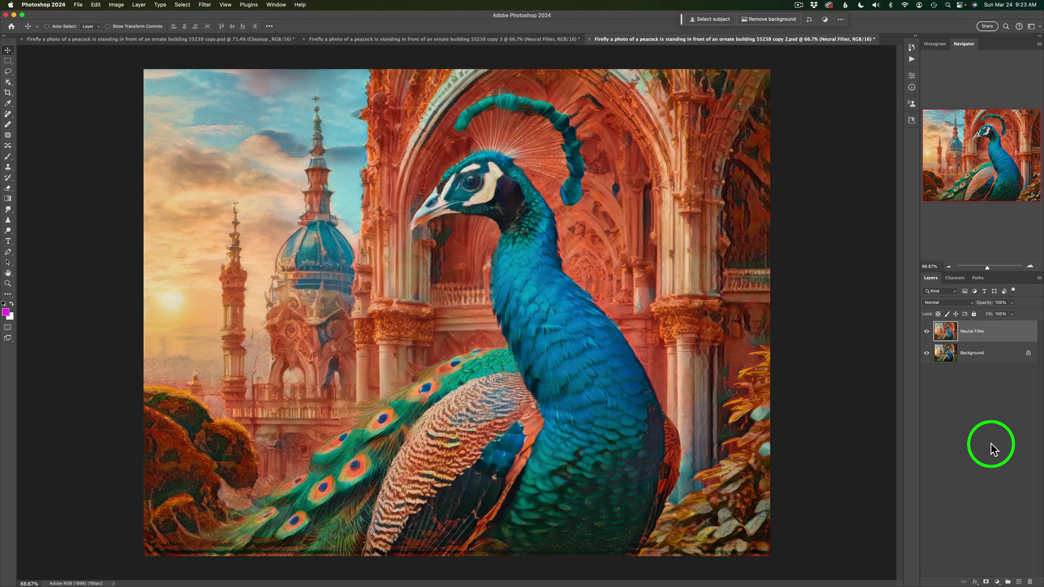
key("super+j")
double_click(971, 332)
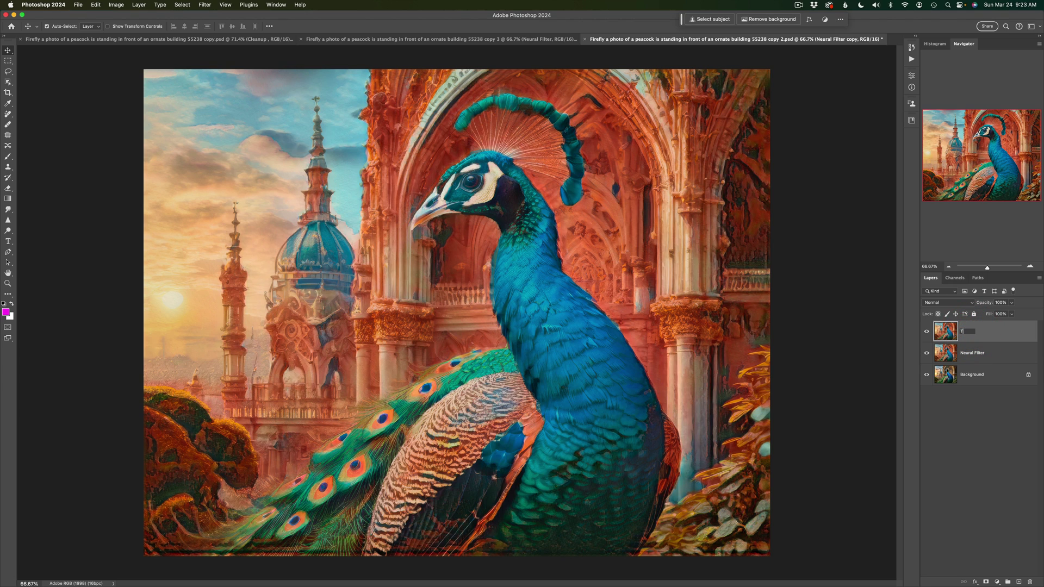
type("2")
left_click(643, 460)
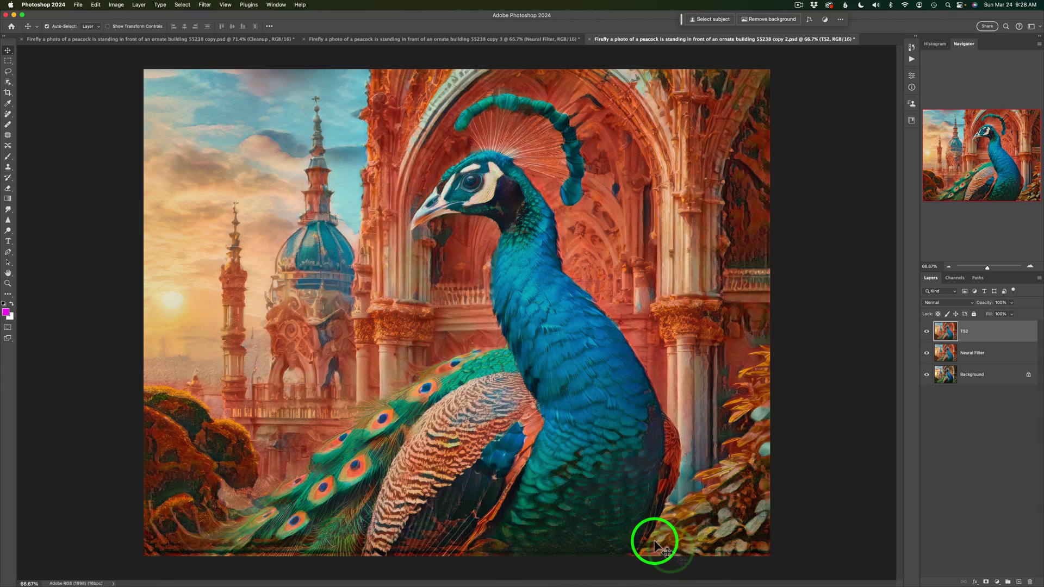
Use the Remove tool at size 125 to erase the streaky artefacts along the bottom edge.
left_click(7, 114)
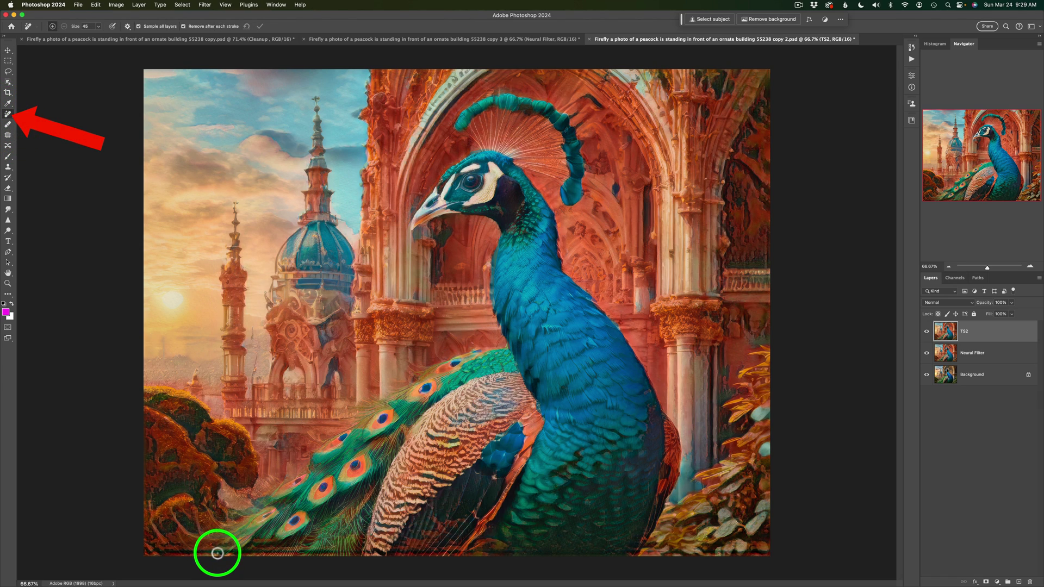
key("bracketright")
key("bracketright")
key("bracketright")
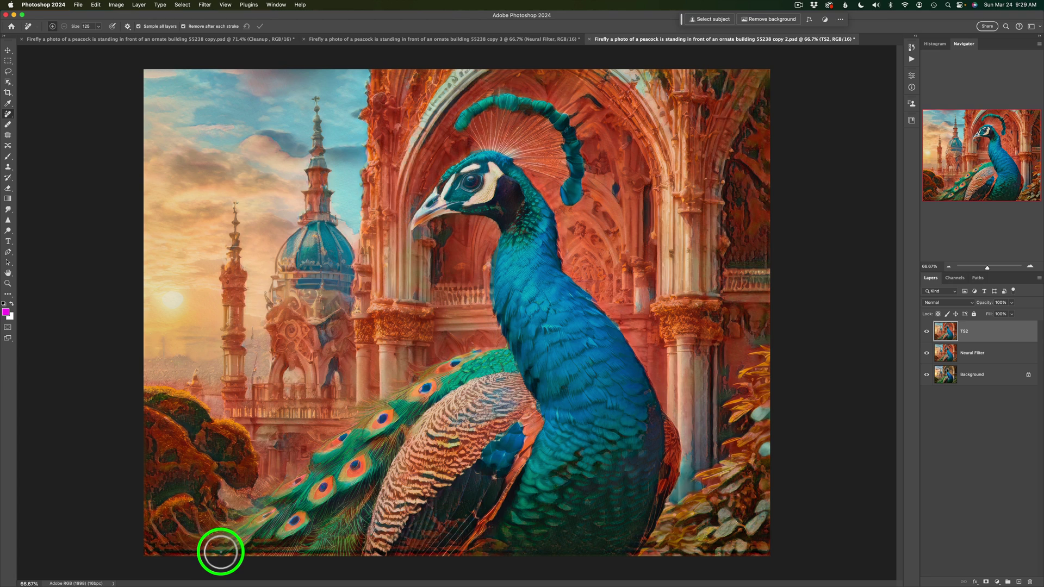
mouse_move(146, 551)
left_mouse_down()
mouse_move(265, 551)
mouse_move(550, 557)
left_mouse_up()
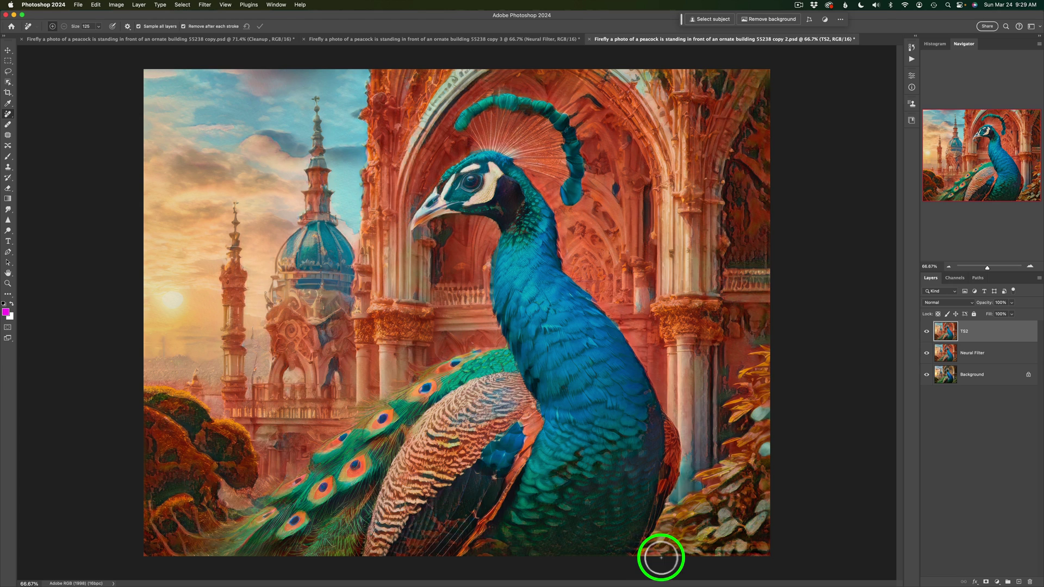
mouse_move(613, 551)
left_mouse_down()
mouse_move(639, 554)
mouse_move(636, 581)
mouse_move(664, 549)
mouse_move(775, 560)
left_mouse_up()
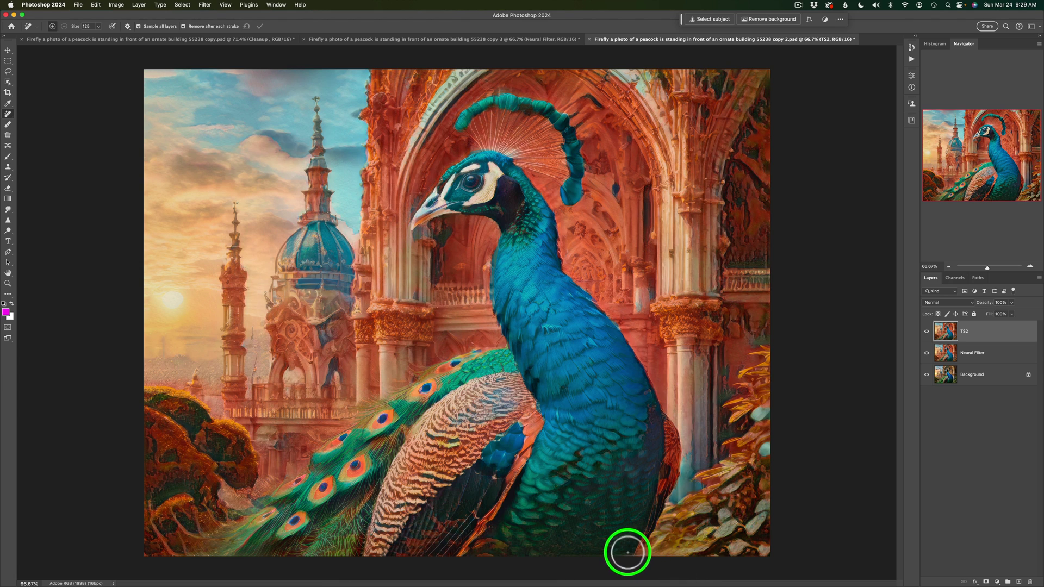
left_click_drag(623, 549, 585, 577)
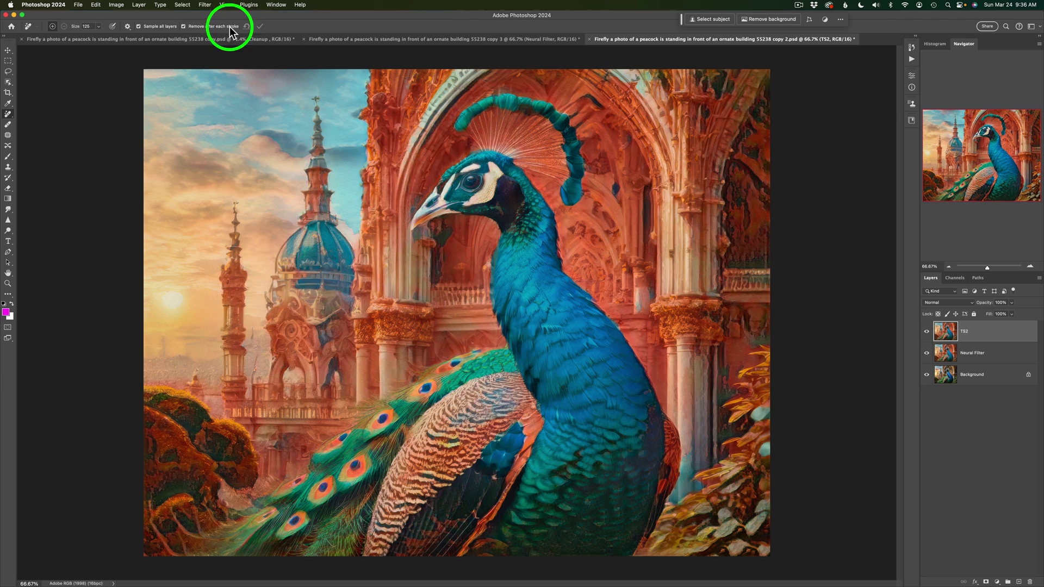
Run Filter > Topaz Studio 2 > Topaz Studio 2... to load the TS2 layer into the plug-in.
left_click(205, 5)
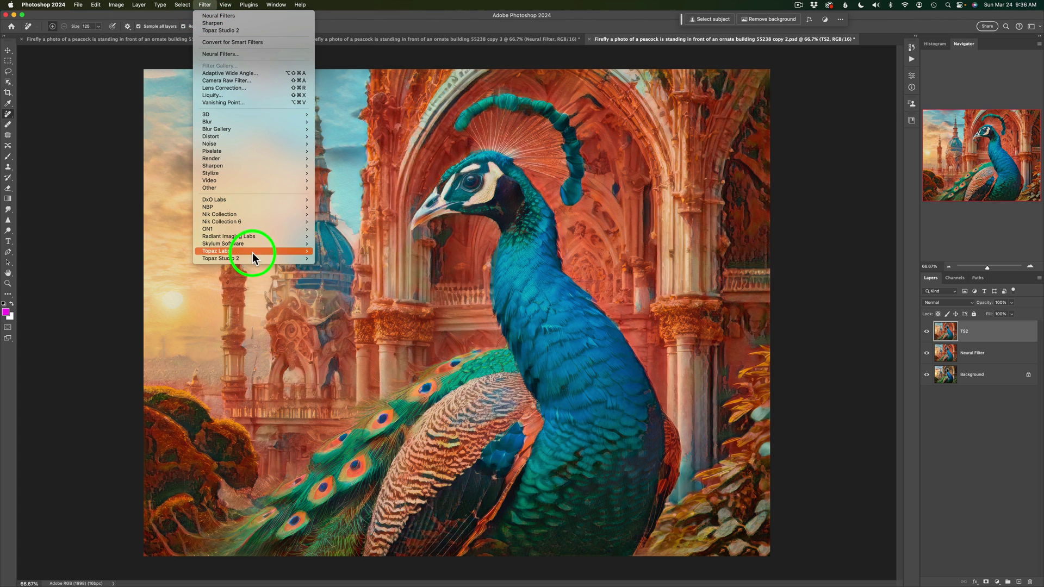
mouse_move(256, 258)
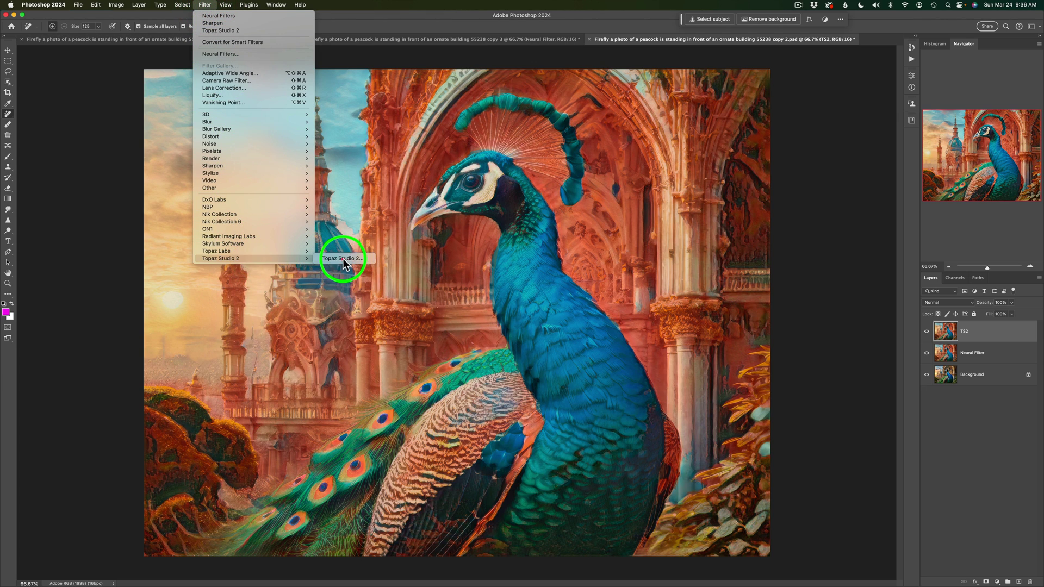
left_click(343, 259)
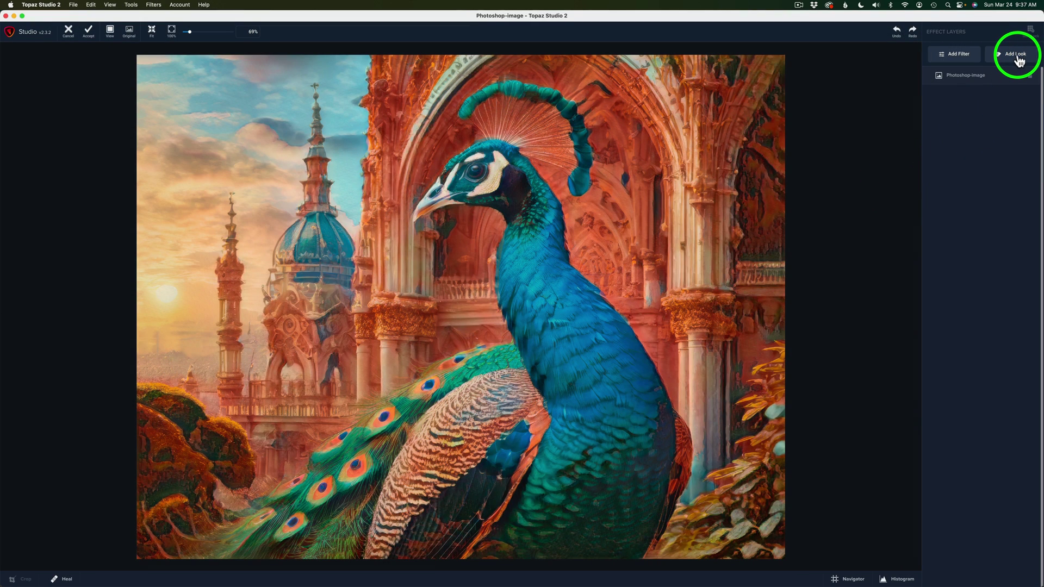
Apply the Fading Away look from the Dreamy look category to the peacock image.
left_click(1015, 55)
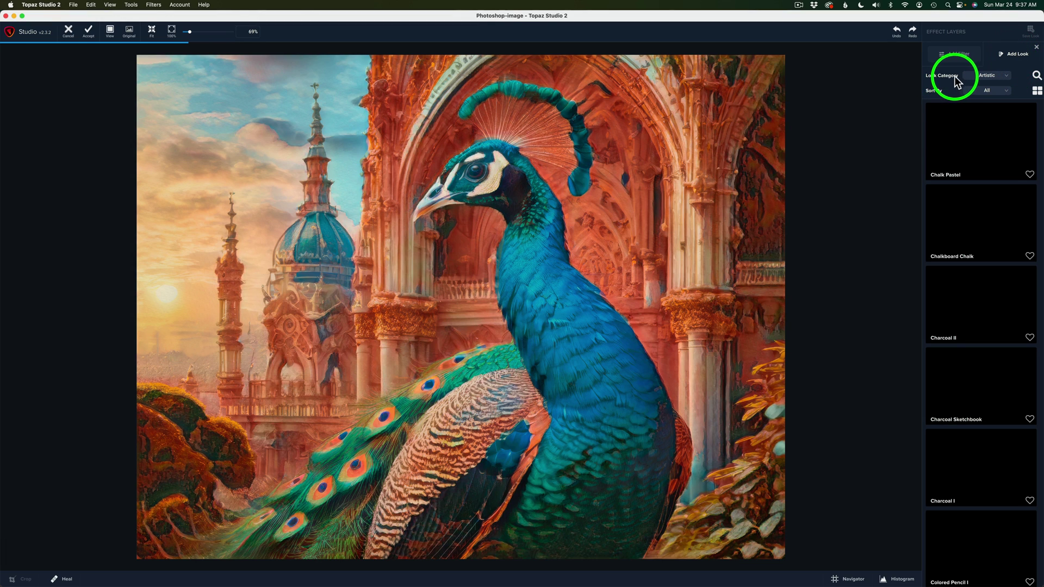
left_click(1007, 79)
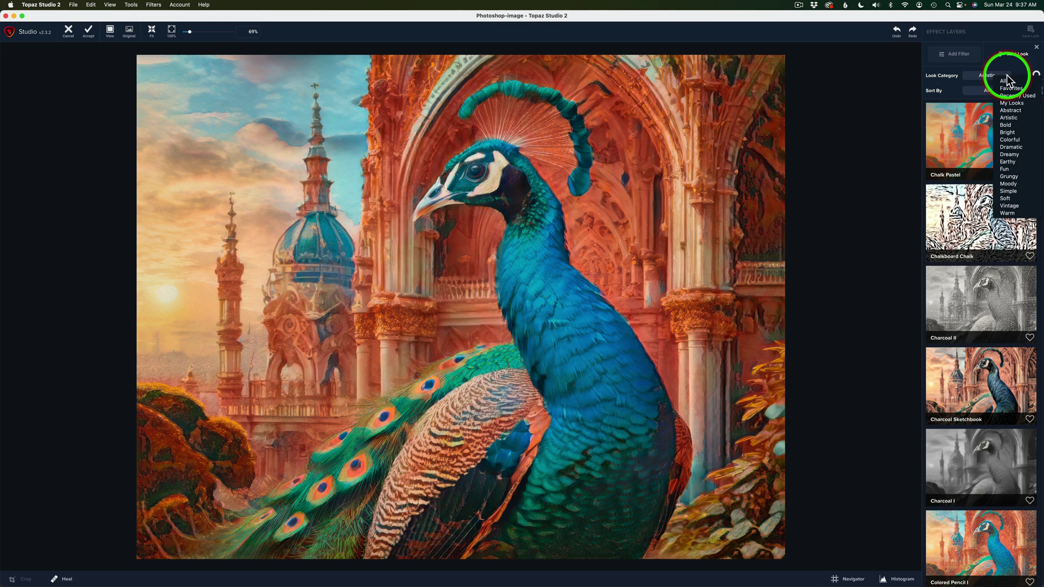
left_click(1011, 155)
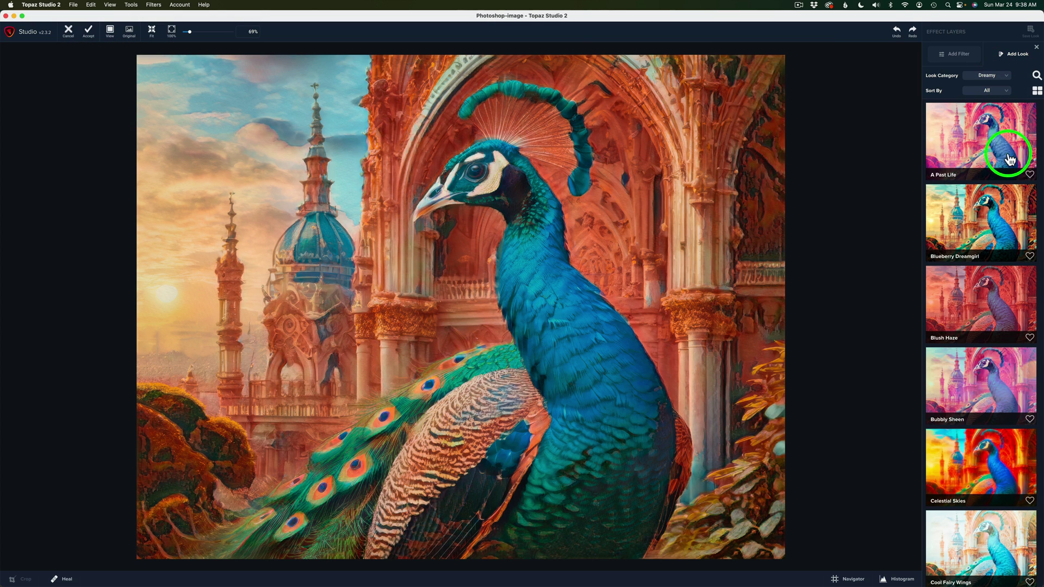
scroll(981, 270, "down", 15)
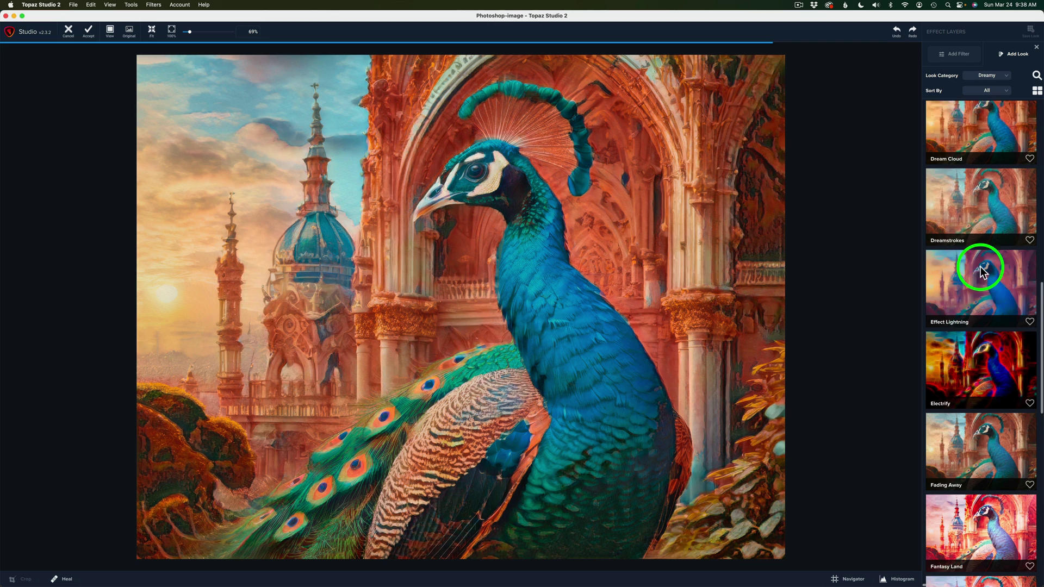
scroll(980, 267, "down", 3)
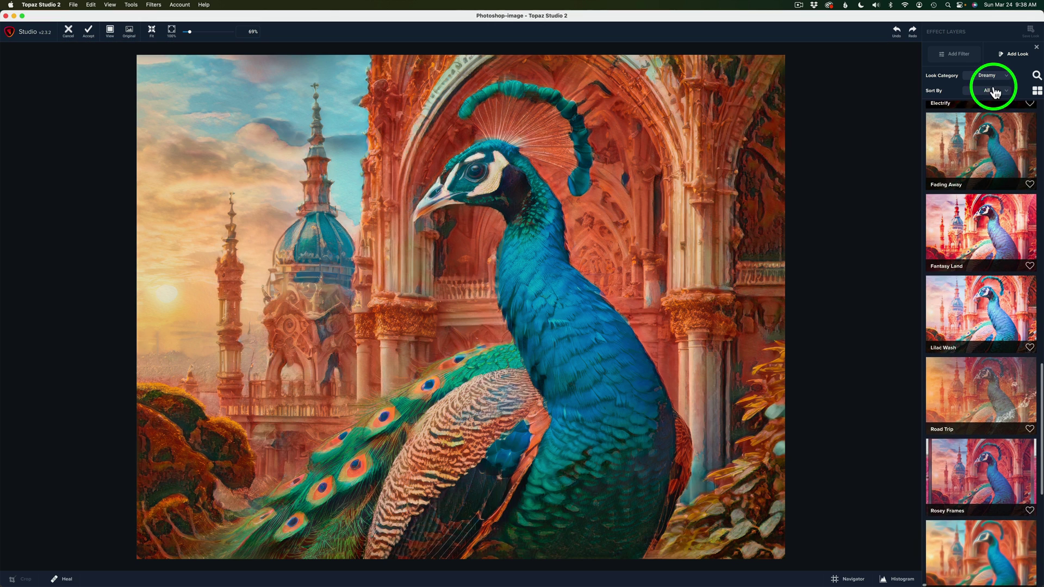
left_click(976, 147)
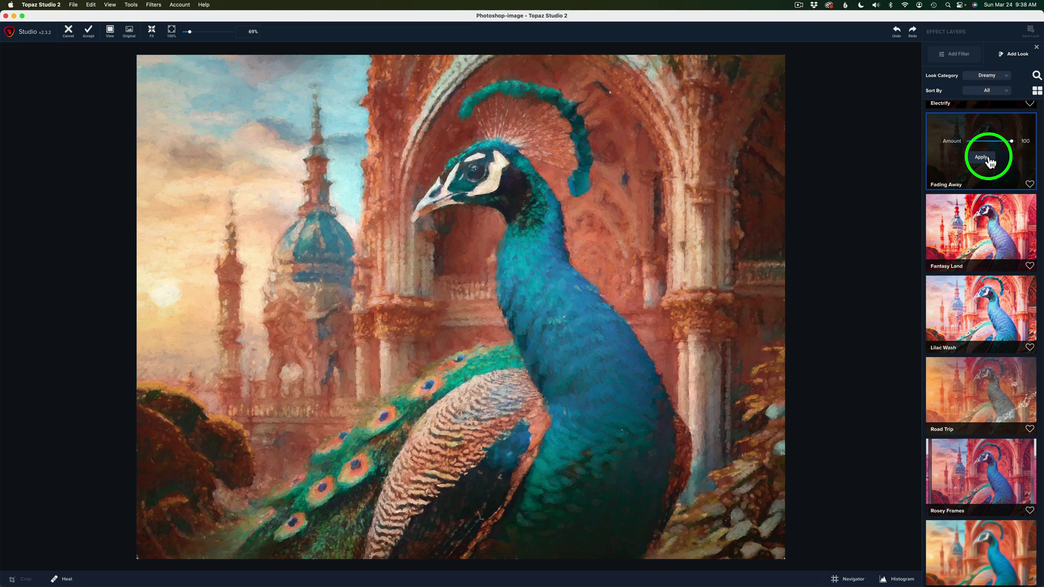
left_click(981, 158)
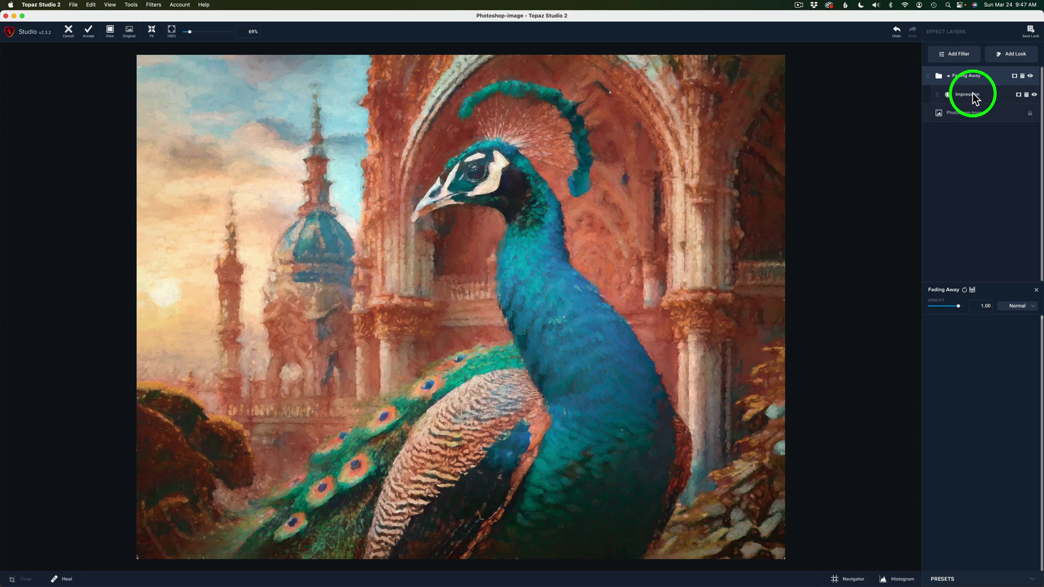
Compare the Impression layer's result with the original image, then attach a mask to the Impression layer.
left_click(972, 96)
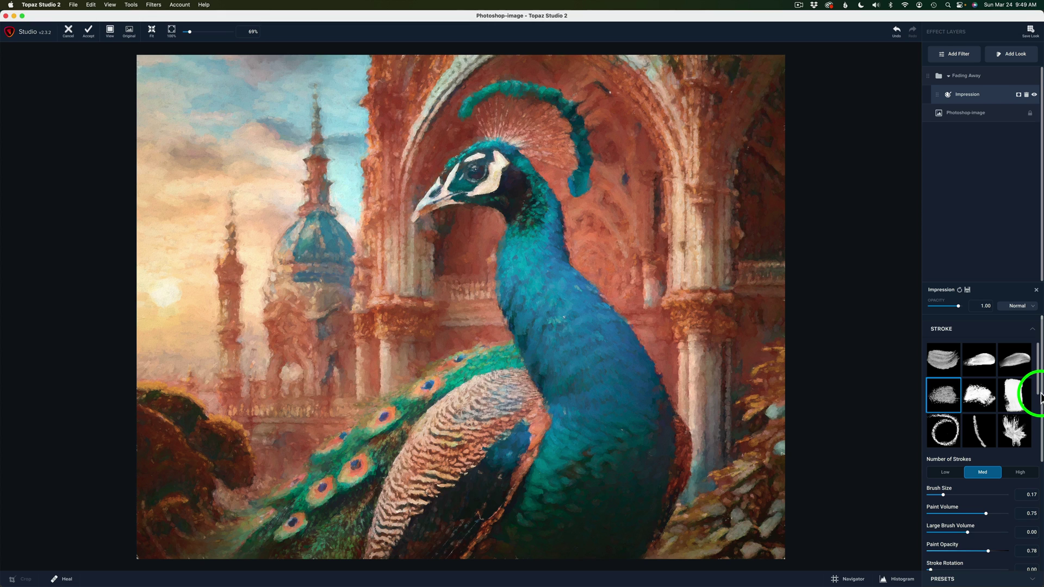
mouse_move(1042, 398)
left_mouse_down()
mouse_move(1039, 538)
mouse_move(1042, 381)
left_mouse_up()
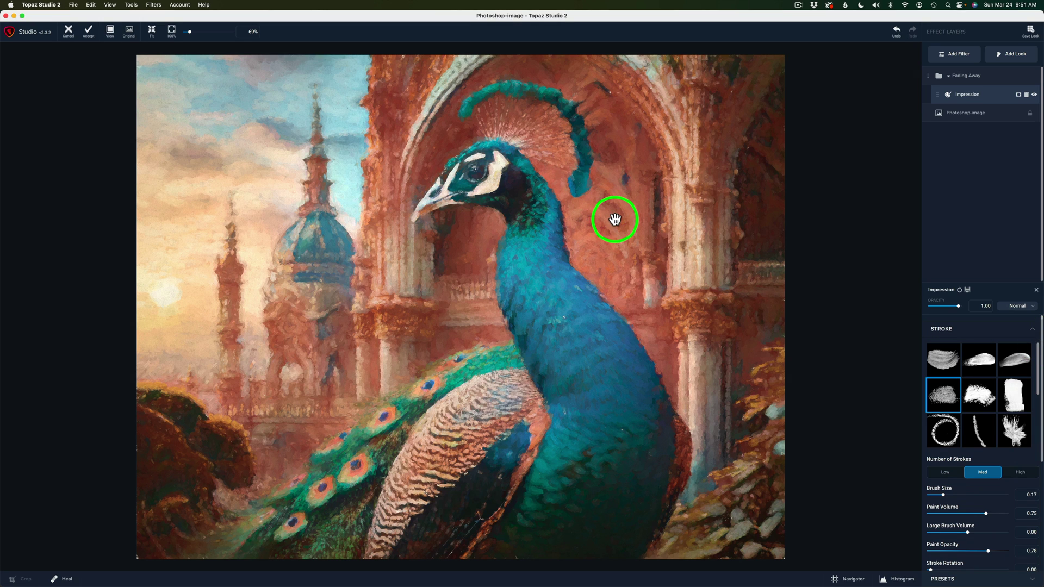
left_click(614, 219)
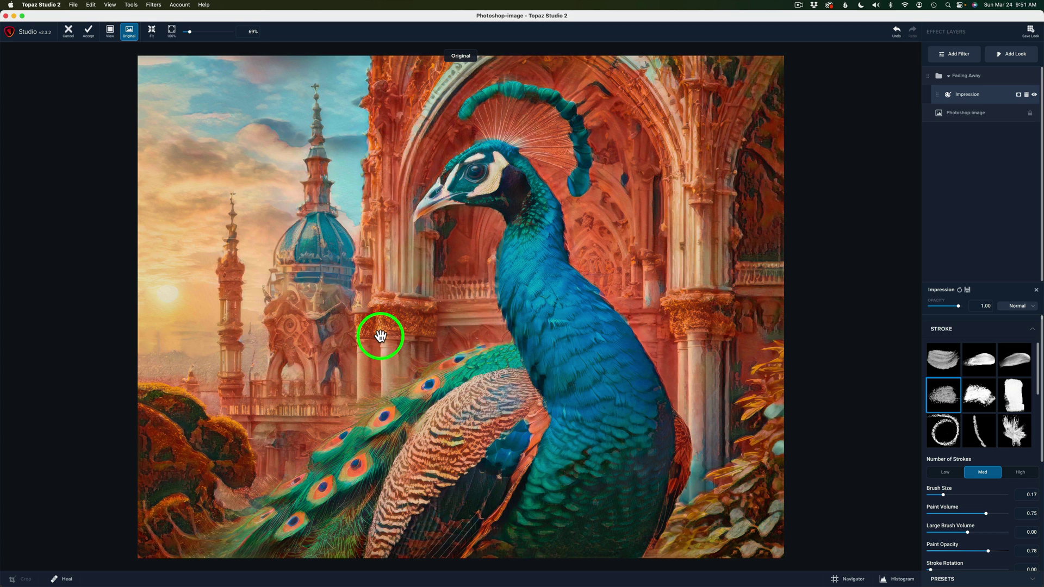
left_click_drag(381, 335, 373, 338)
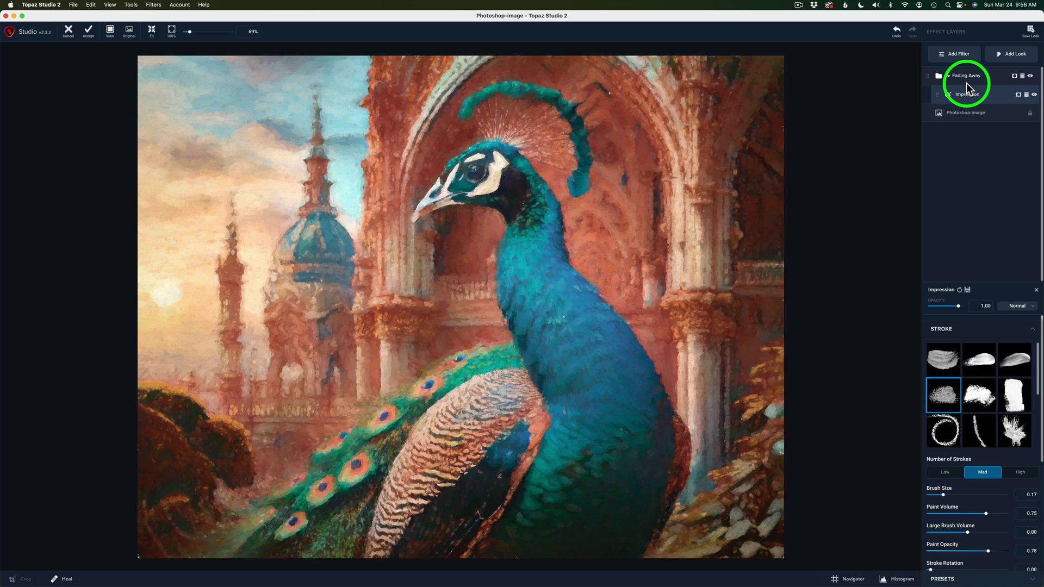
left_click(1018, 95)
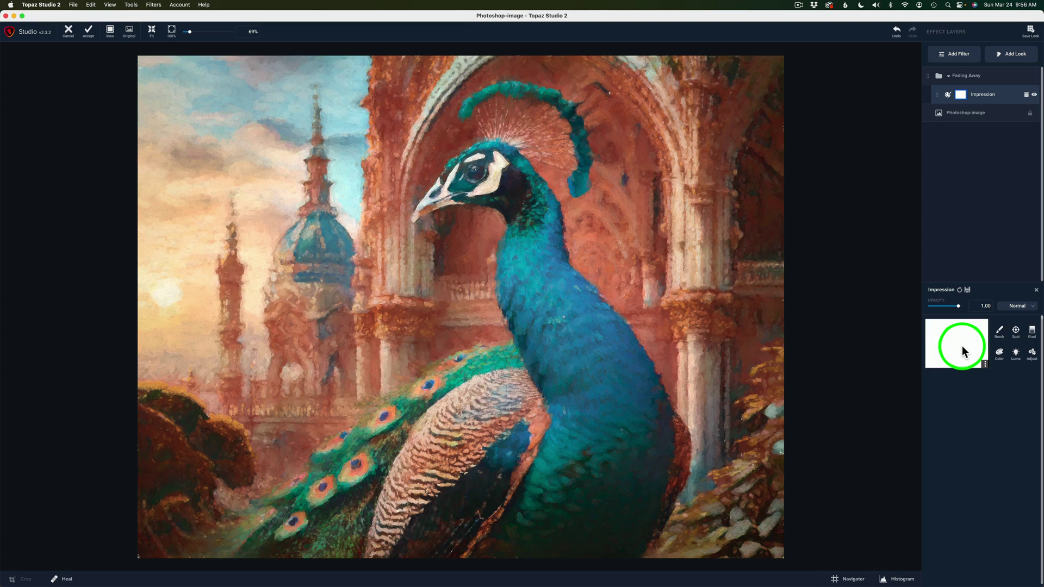
Pick the Brush mask tool and reduce its Radius to 0.12.
left_click(1000, 334)
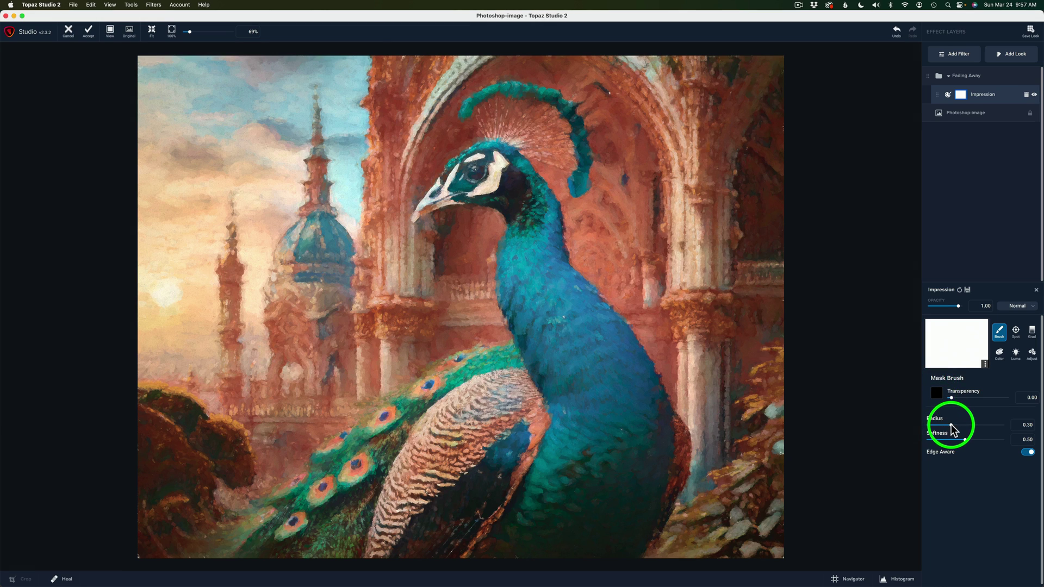
left_click_drag(950, 426, 941, 424)
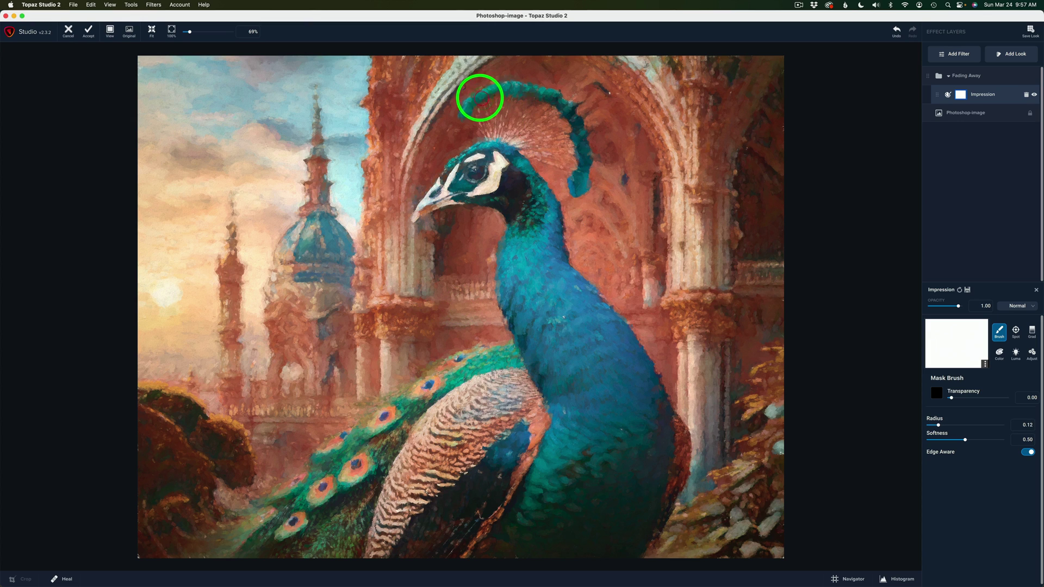
Brush the mask over the peacock's crest, head, neck, body and wing to remove the Impression effect.
left_click_drag(466, 107, 487, 94)
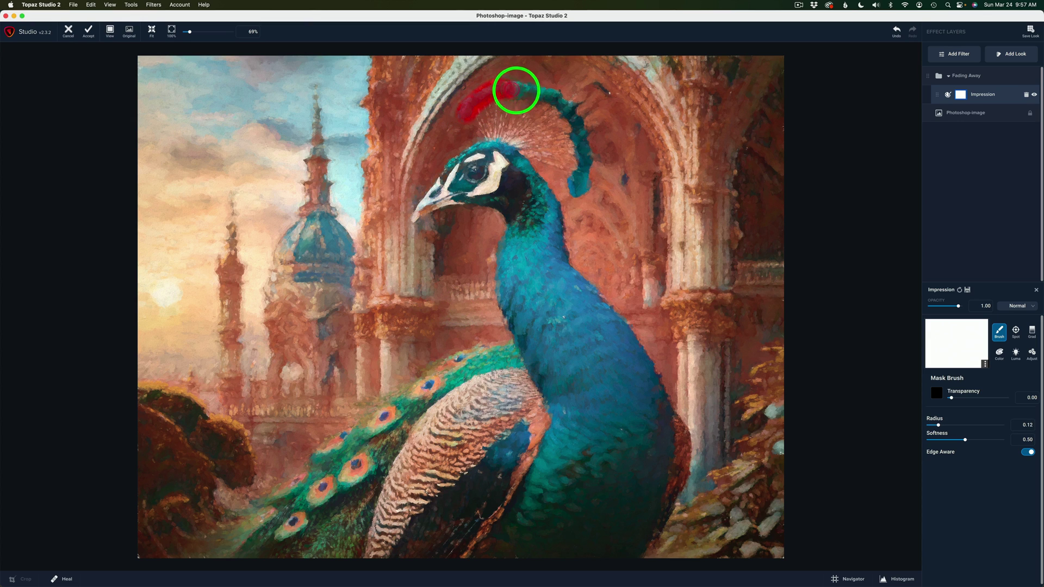
mouse_move(516, 90)
left_mouse_down()
mouse_move(550, 98)
mouse_move(576, 124)
mouse_move(574, 187)
mouse_move(576, 163)
mouse_move(515, 149)
mouse_move(574, 146)
mouse_move(500, 140)
mouse_move(571, 125)
mouse_move(515, 134)
mouse_move(559, 110)
mouse_move(513, 124)
mouse_move(525, 100)
mouse_move(490, 125)
left_mouse_up()
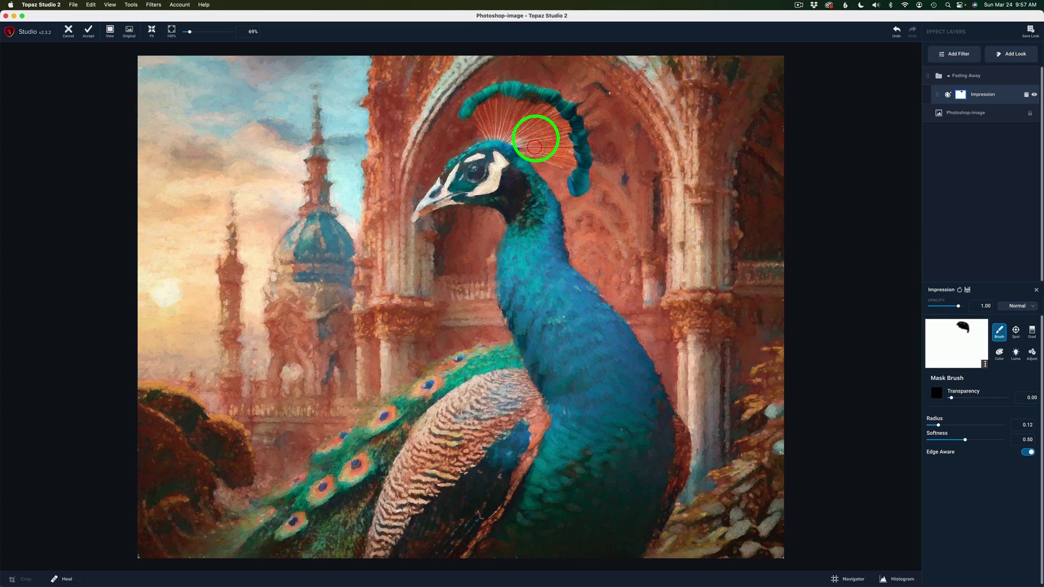
mouse_move(460, 182)
left_mouse_down()
mouse_move(422, 214)
mouse_move(482, 150)
mouse_move(530, 179)
mouse_move(494, 145)
mouse_move(544, 210)
mouse_move(503, 177)
mouse_move(453, 190)
mouse_move(507, 201)
mouse_move(461, 194)
mouse_move(501, 168)
mouse_move(478, 163)
mouse_move(530, 190)
mouse_move(534, 182)
mouse_move(556, 201)
mouse_move(559, 235)
mouse_move(548, 221)
mouse_move(532, 239)
mouse_move(506, 216)
mouse_move(514, 248)
mouse_move(549, 258)
left_mouse_up()
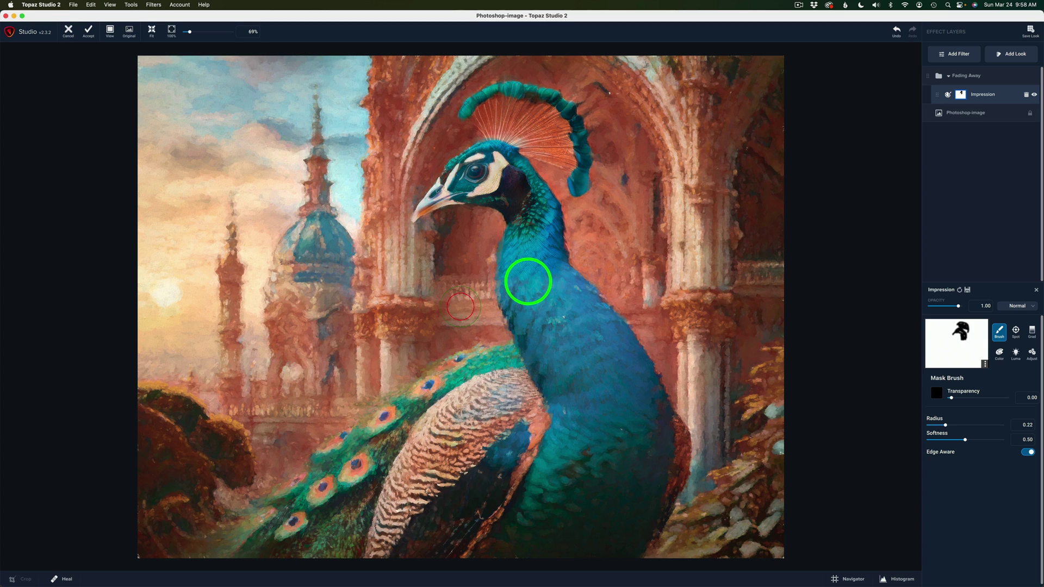
mouse_move(517, 279)
left_mouse_down()
mouse_move(524, 313)
mouse_move(539, 257)
mouse_move(566, 304)
mouse_move(556, 267)
mouse_move(660, 400)
mouse_move(668, 457)
mouse_move(631, 517)
left_mouse_up()
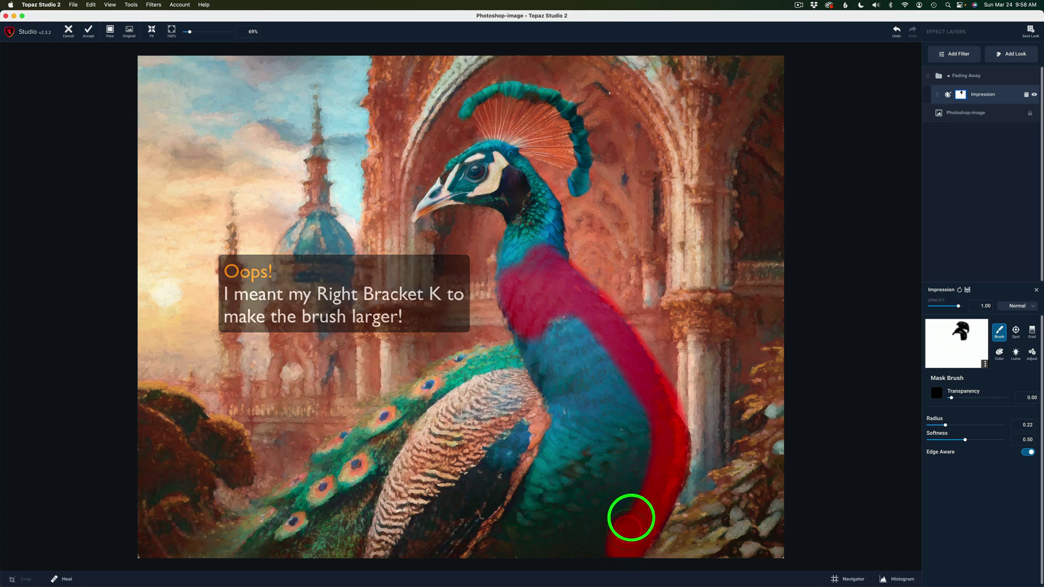
mouse_move(526, 324)
left_mouse_down()
mouse_move(239, 548)
mouse_move(538, 552)
mouse_move(612, 472)
mouse_move(599, 461)
mouse_move(570, 476)
mouse_move(554, 432)
mouse_move(543, 458)
mouse_move(532, 371)
mouse_move(323, 493)
mouse_move(420, 492)
mouse_move(322, 529)
mouse_move(510, 524)
mouse_move(501, 425)
mouse_move(374, 482)
mouse_move(519, 469)
mouse_move(551, 376)
mouse_move(514, 303)
mouse_move(519, 240)
left_mouse_up()
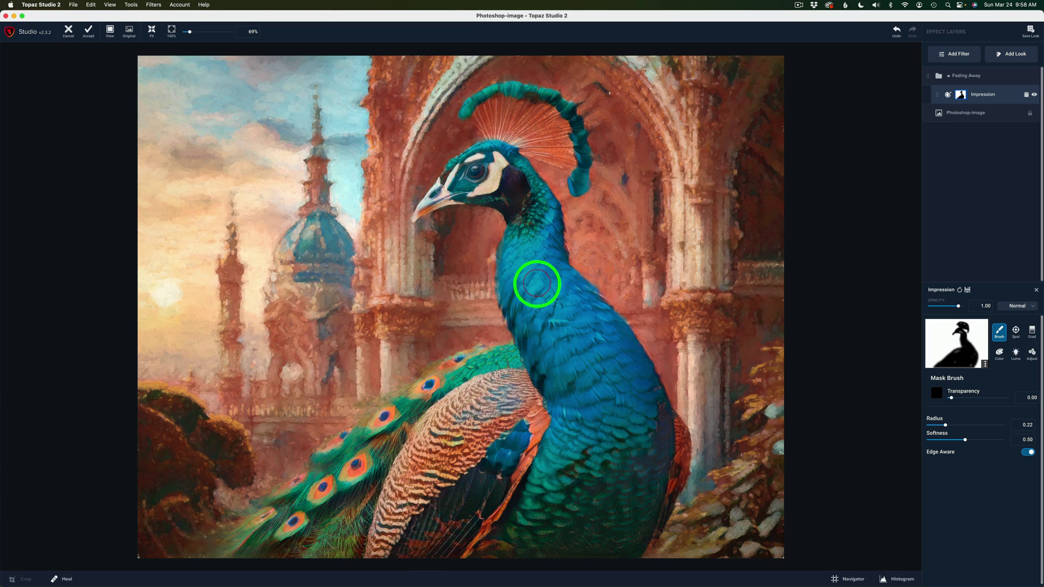
mouse_move(392, 392)
left_mouse_down()
mouse_move(454, 385)
mouse_move(448, 391)
left_mouse_up()
mouse_move(655, 468)
left_mouse_down()
mouse_move(636, 516)
mouse_move(619, 499)
left_mouse_up()
left_click_drag(397, 511, 404, 503)
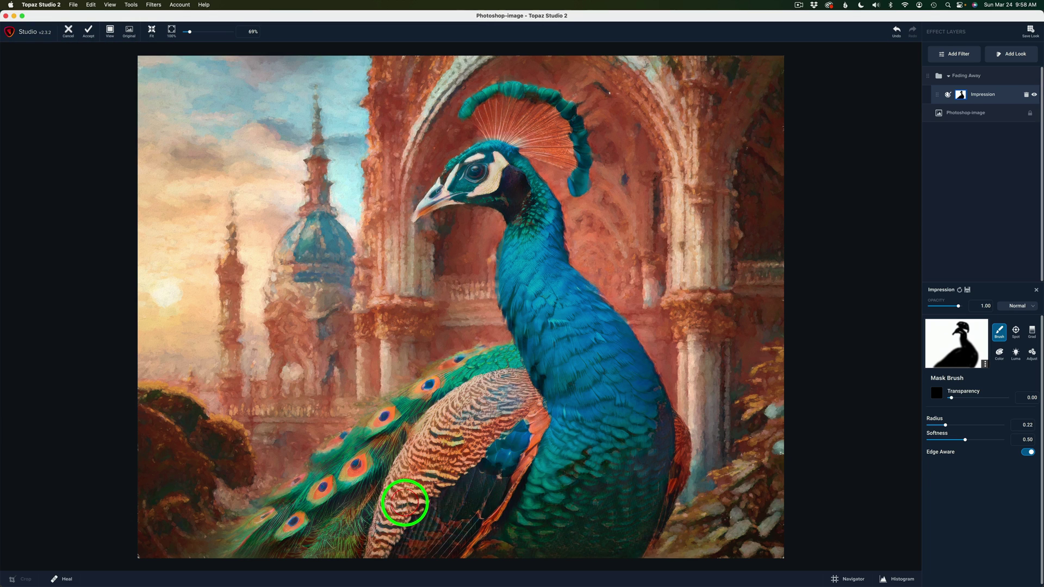
Set the brush radius to 0.12 and open the mask thumbnail's options menu.
left_click(960, 360)
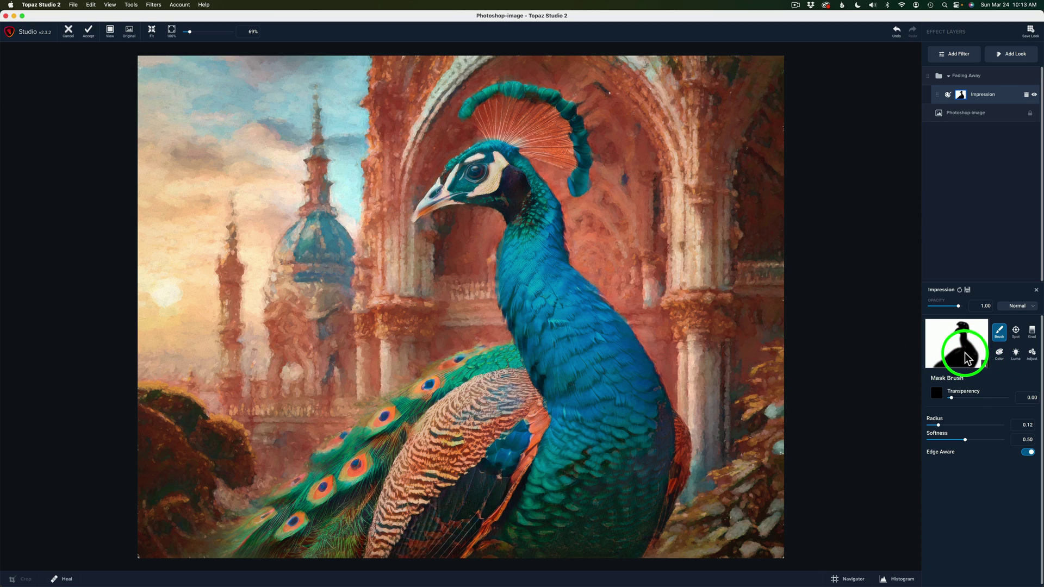
left_click(988, 370)
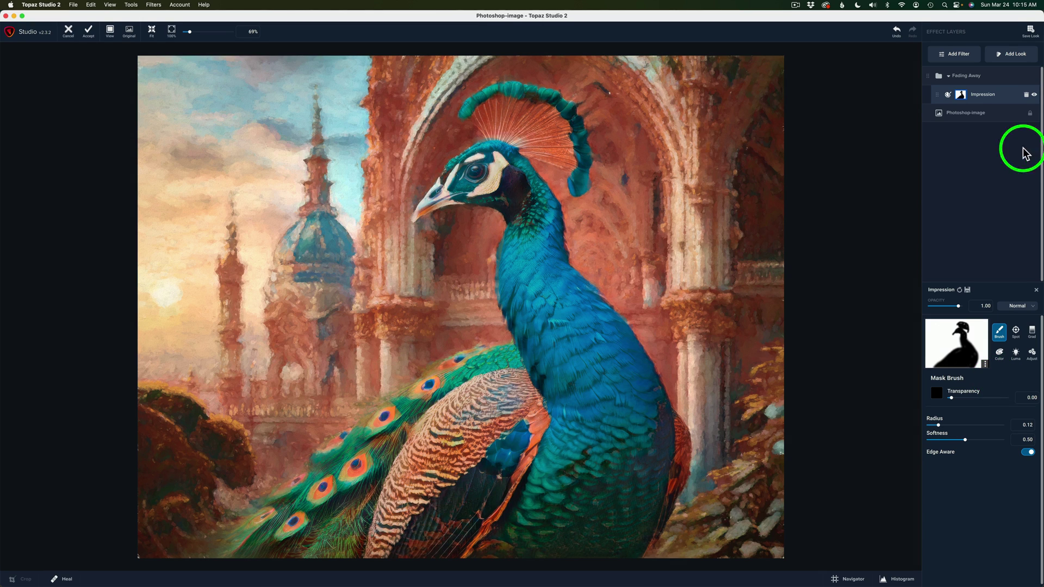
Apply the Edward Hopper look from the Artistic category on top of Fading Away.
left_click(1015, 61)
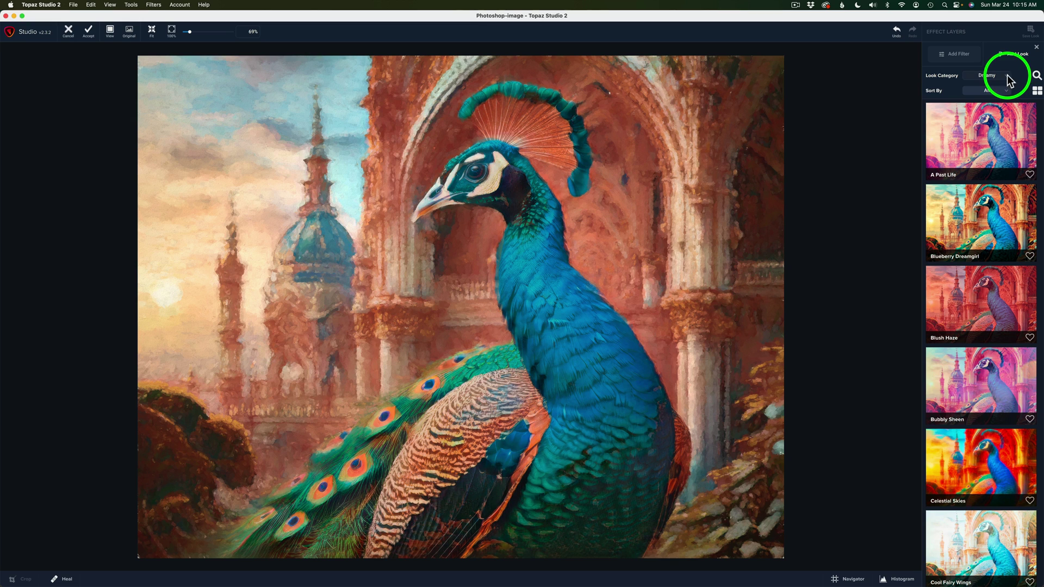
left_click(1008, 78)
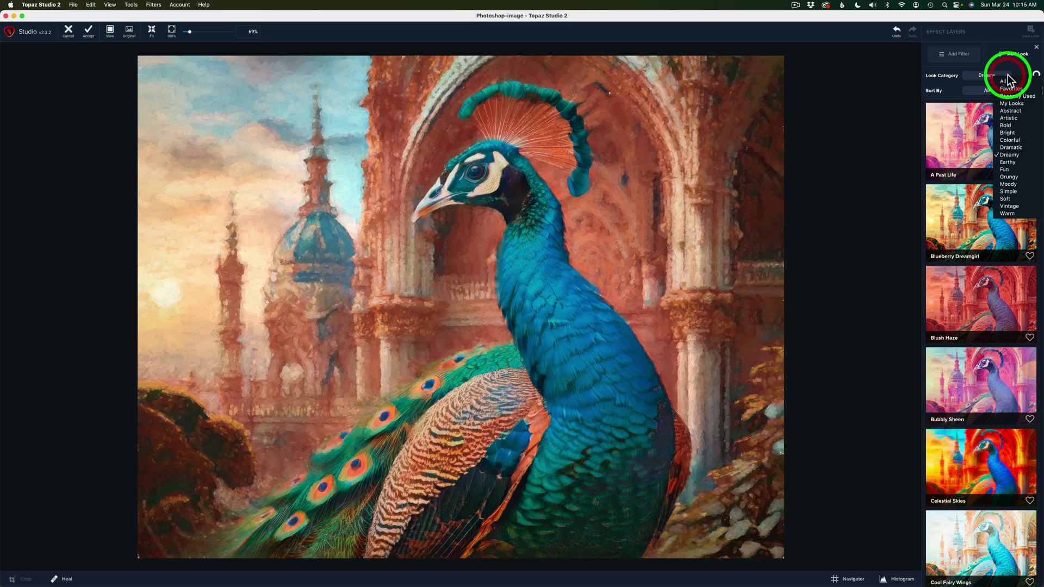
left_click(1010, 118)
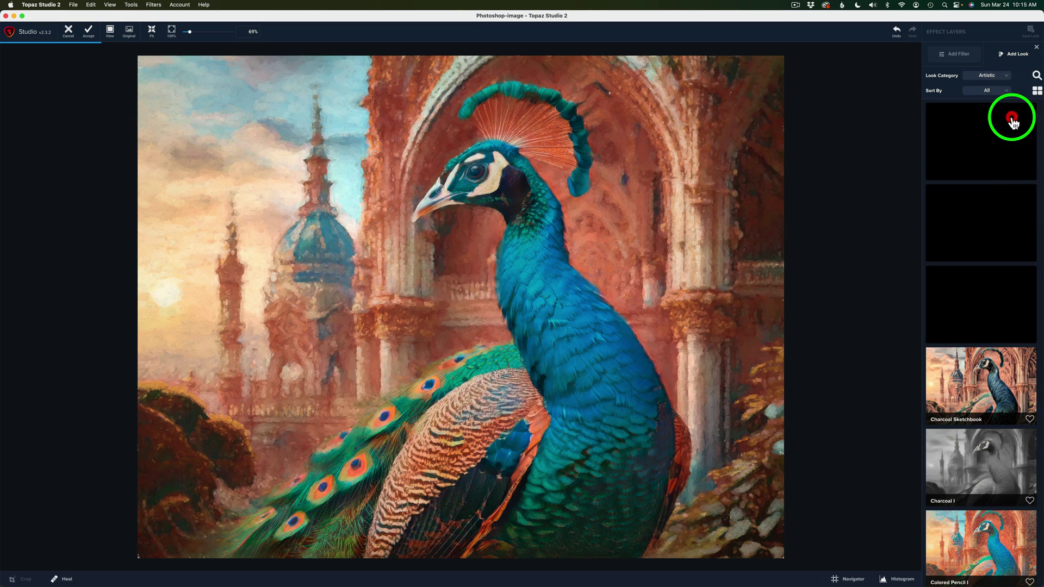
scroll(998, 199, "down", 5)
scroll(999, 199, "down", 12)
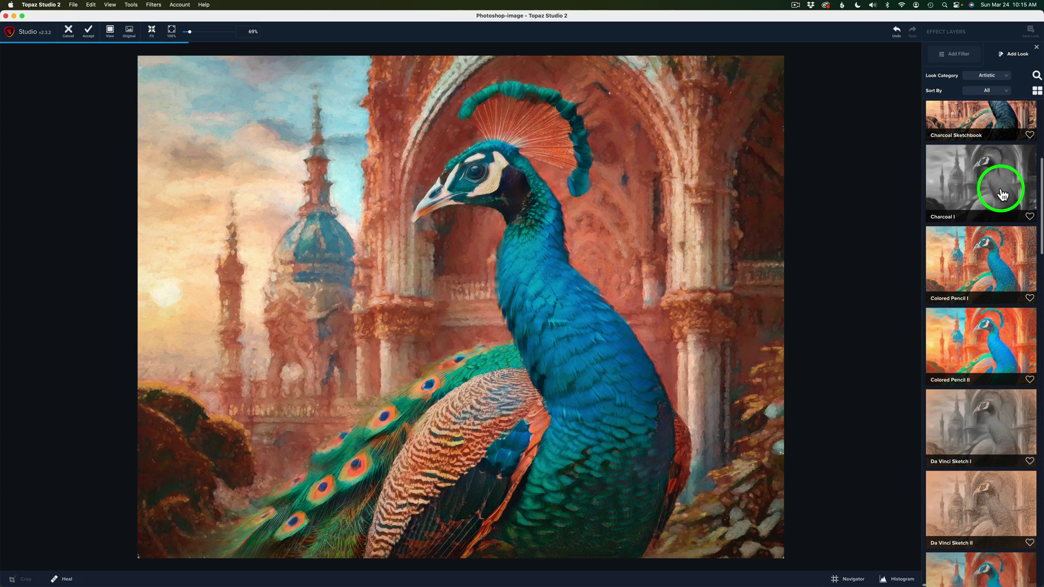
scroll(988, 235, "down", 5)
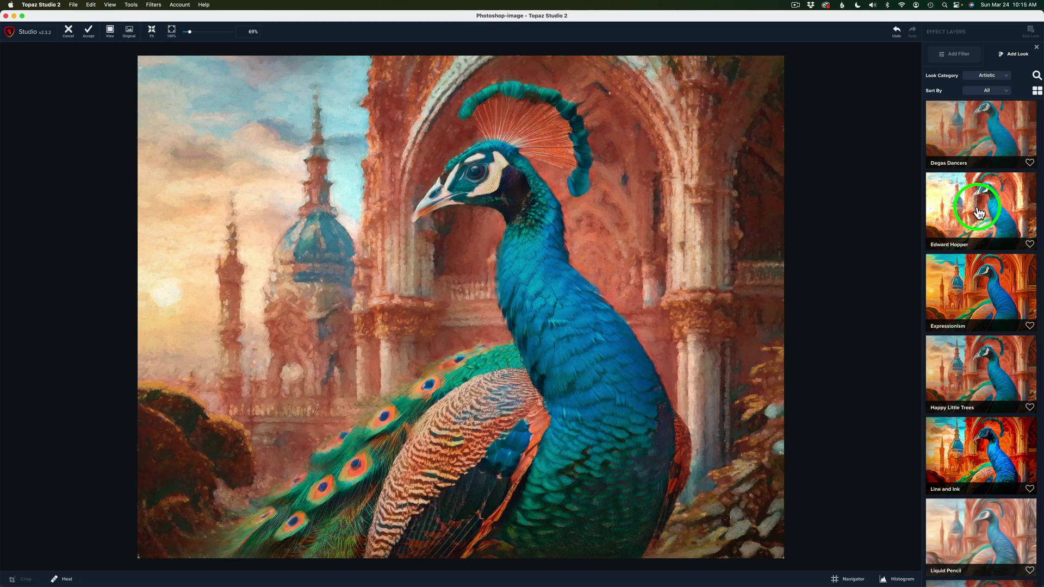
left_click(978, 212)
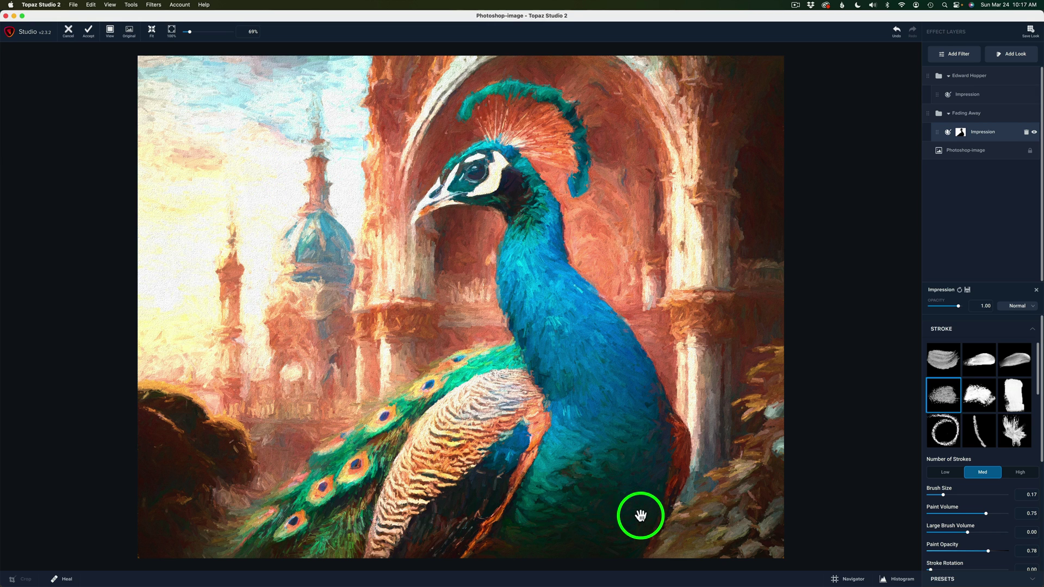
Mask the Edward Hopper Impression with the pasted, inverted peacock mask so only the bird is painted.
mouse_move(1003, 85)
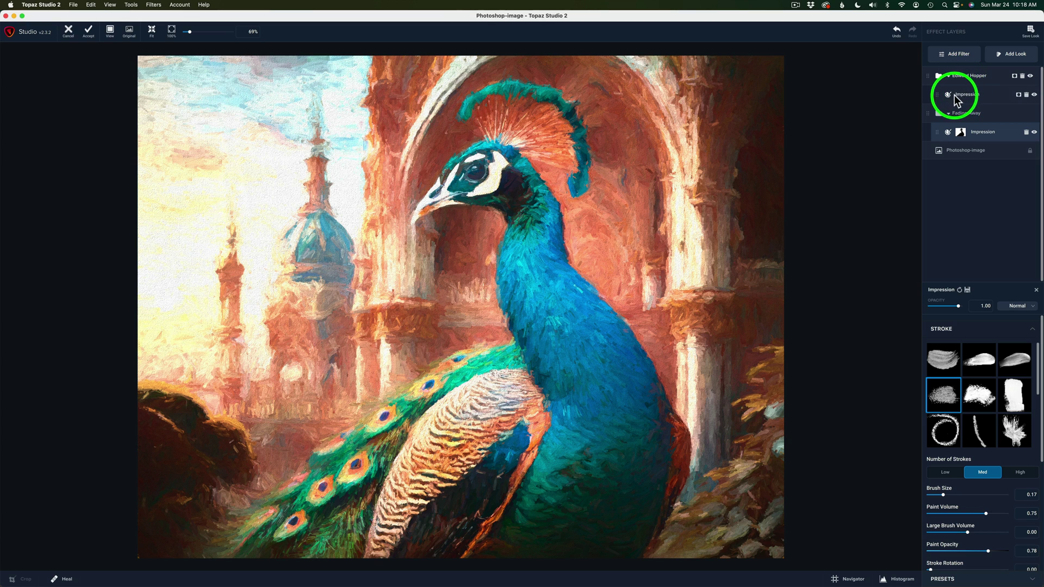
left_click(1019, 96)
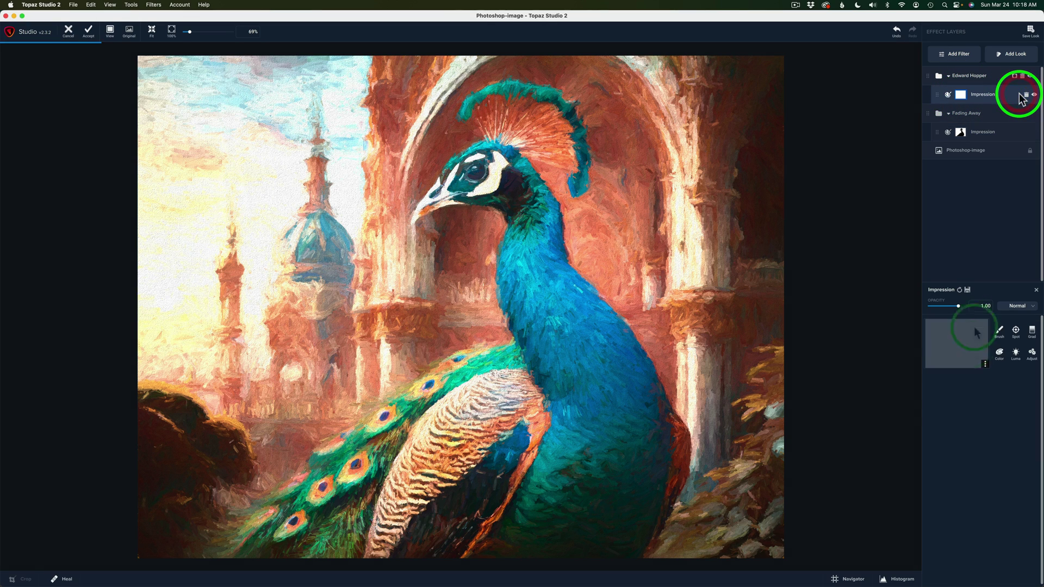
left_click(986, 369)
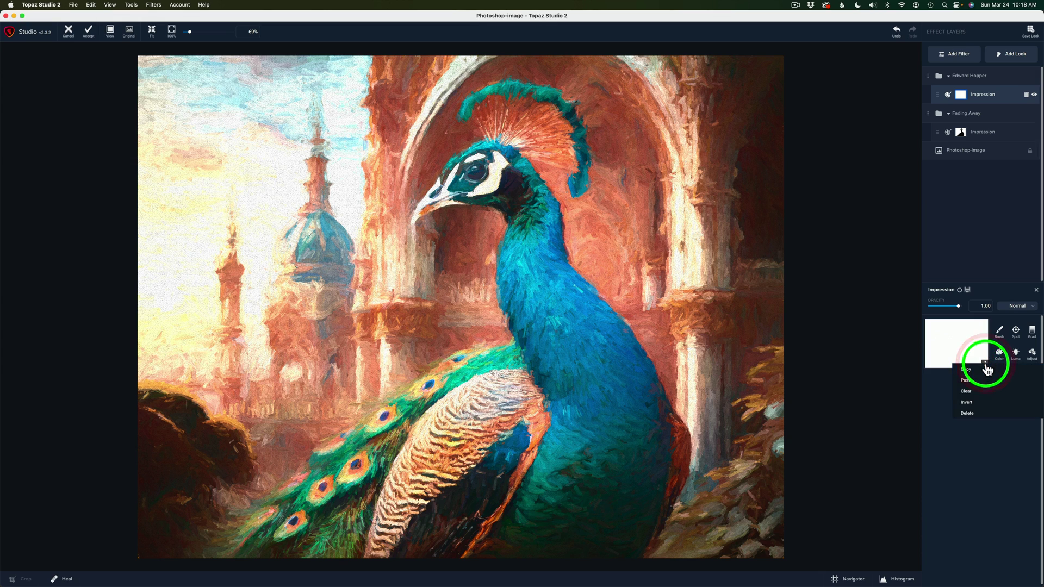
left_click(978, 381)
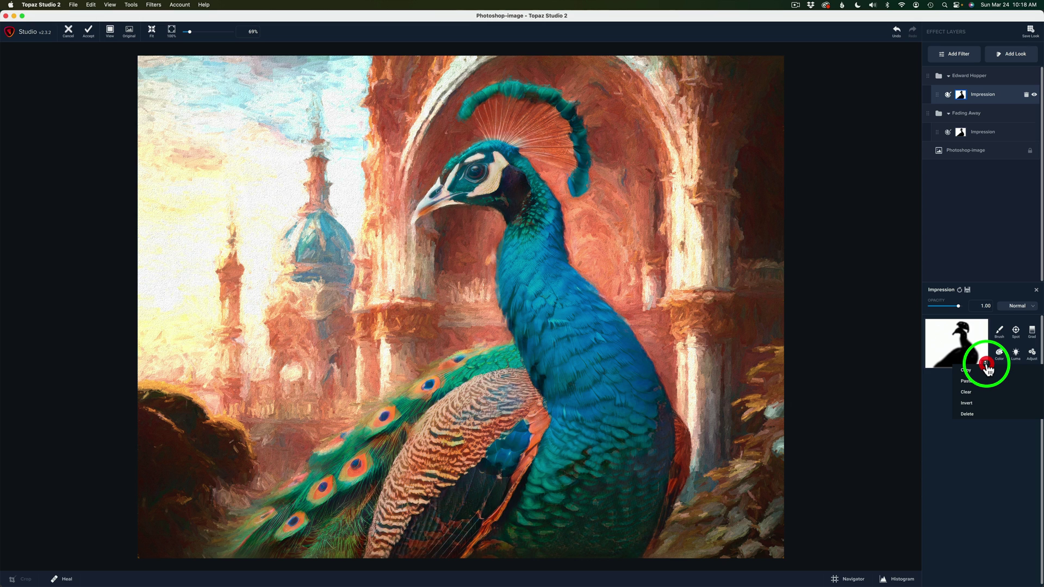
left_click(982, 402)
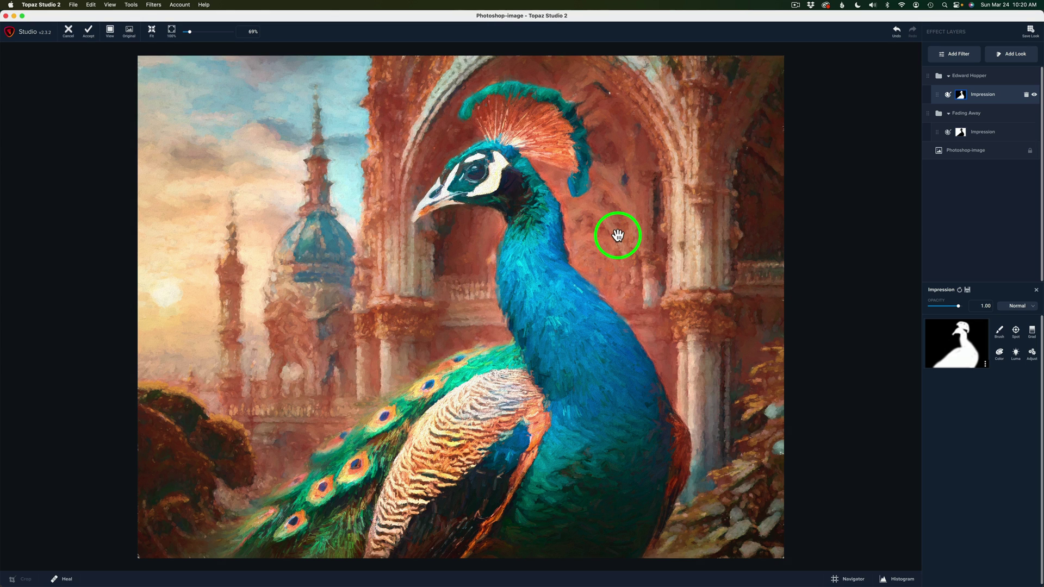
Compare the painterly result against the Original unfiltered image, then return to the filtered view.
left_click(617, 234)
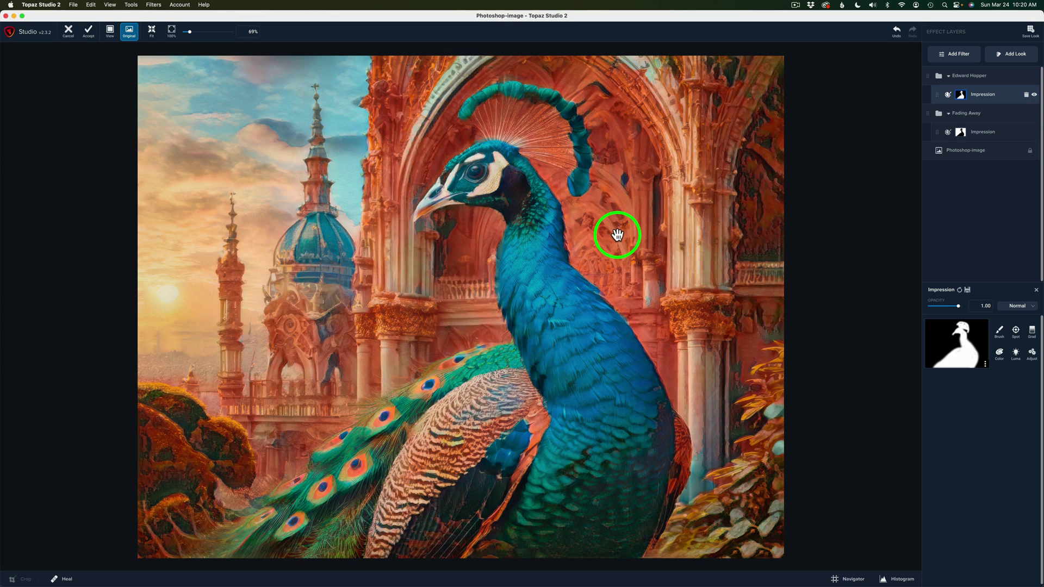
left_click(617, 235)
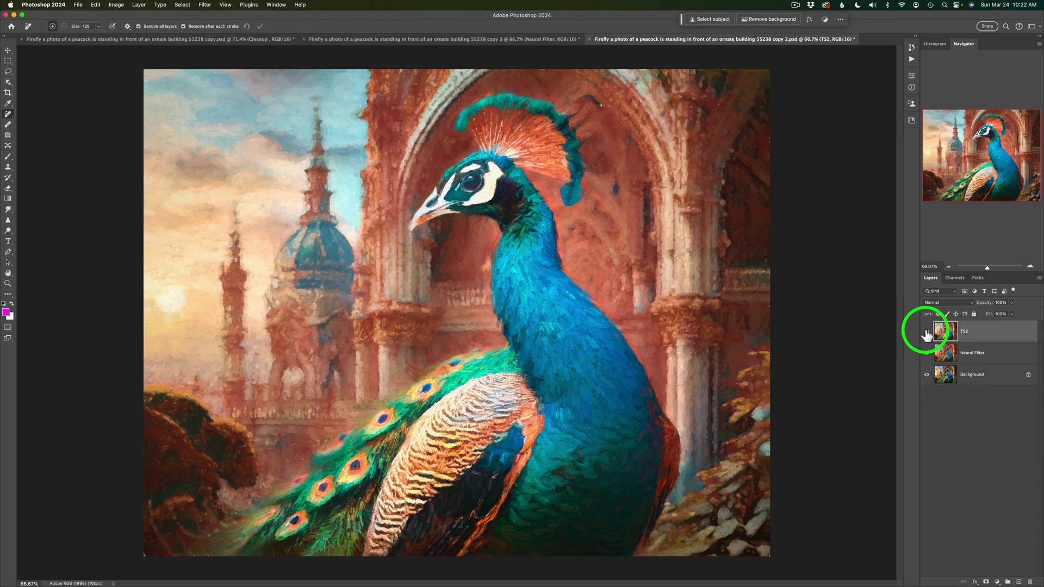
left_click(926, 331)
left_click(927, 353)
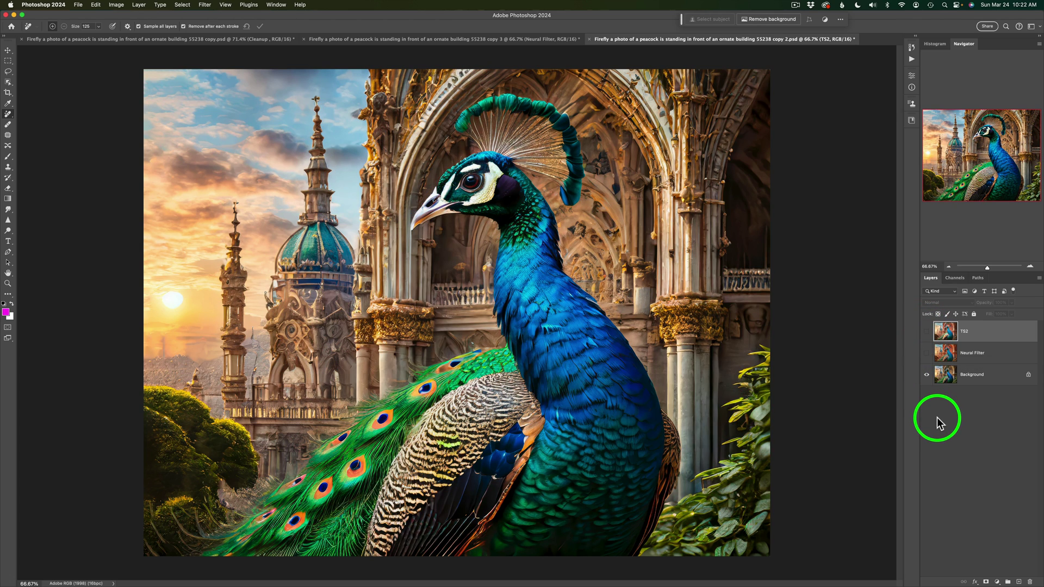
left_click(926, 355)
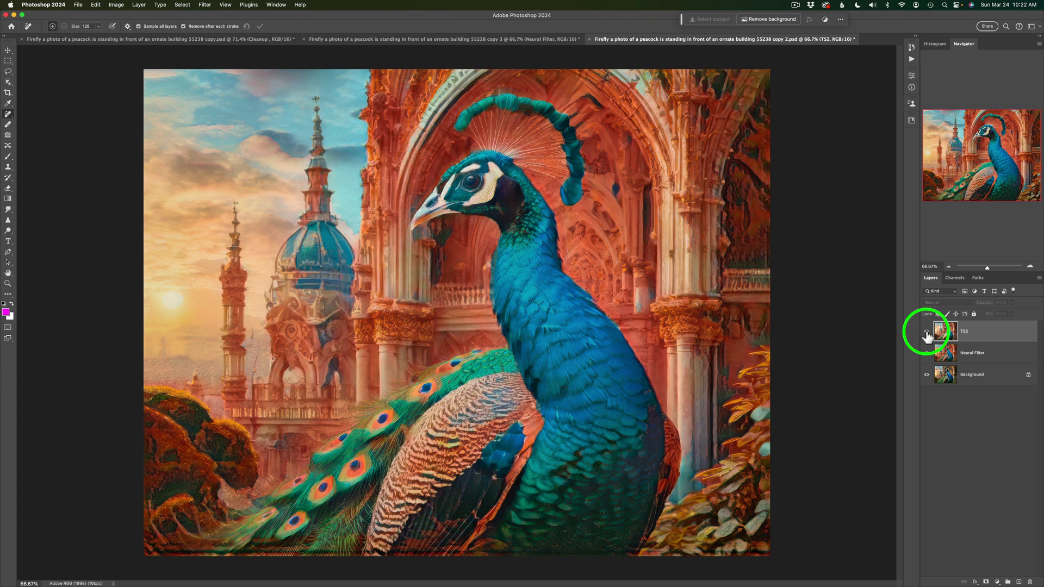
left_click(926, 331)
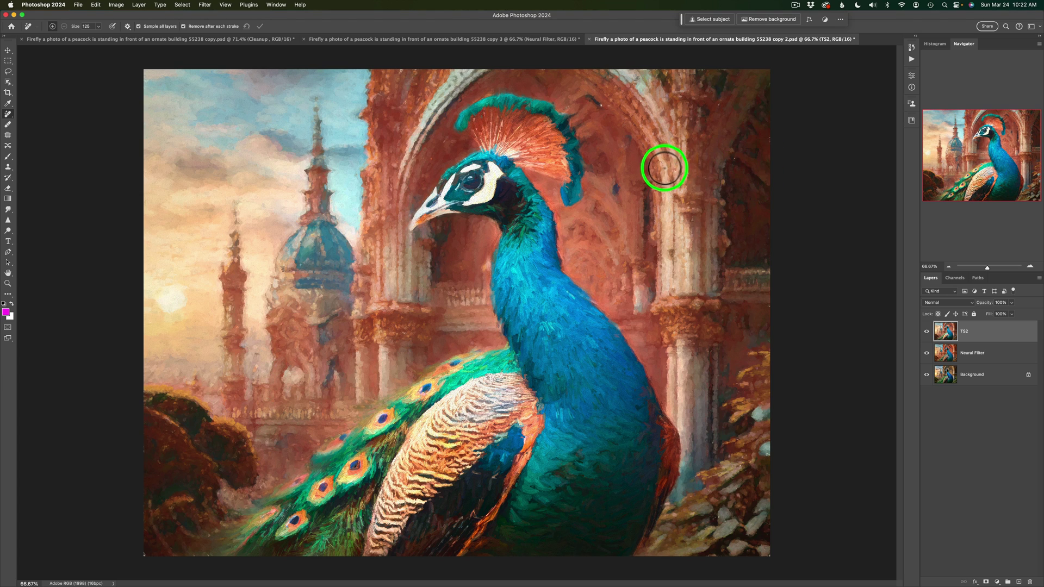
Shrink the Remove brush to 48 and erase marks by the crest, arch and bottom-right rocks.
left_click_drag(609, 158, 596, 162)
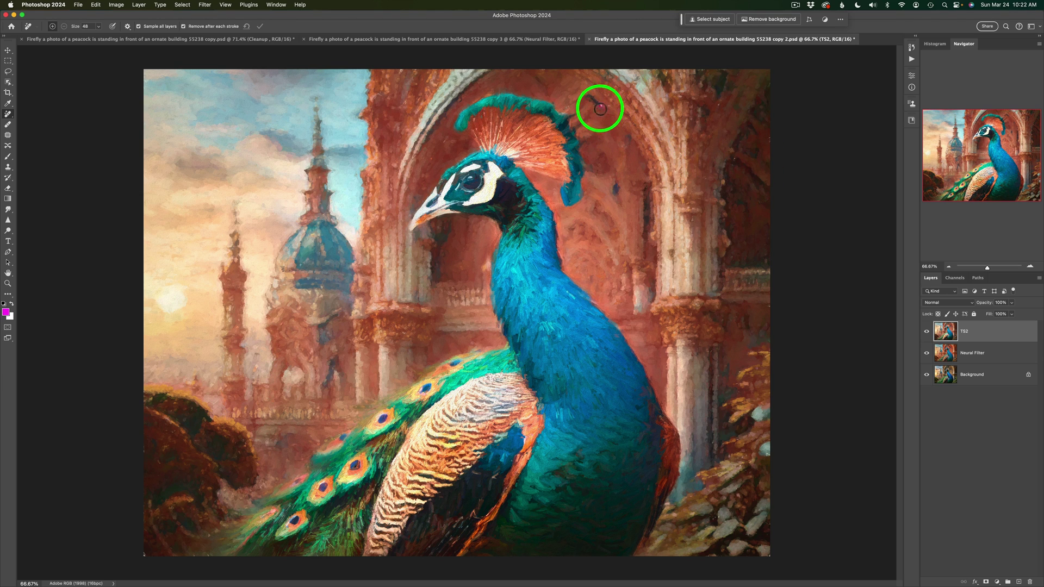
left_click(599, 108)
left_click(767, 132)
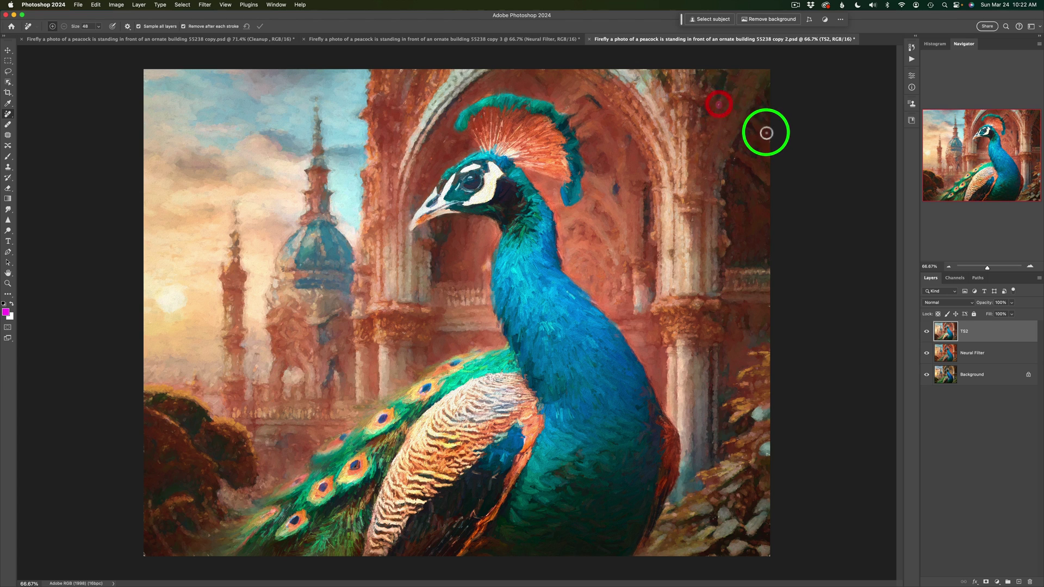
left_click(765, 551)
left_click(712, 519)
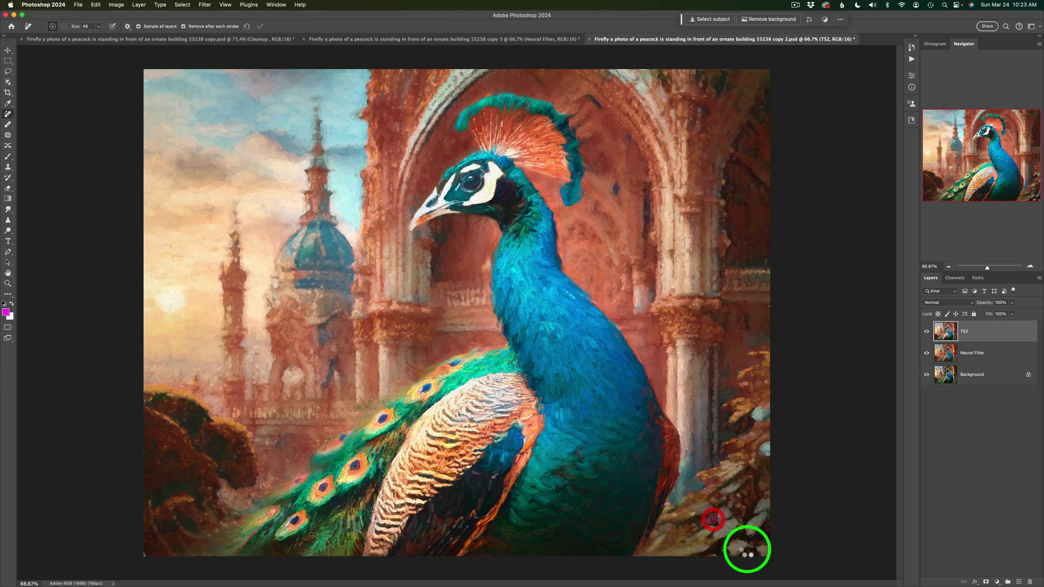
left_click(768, 521)
left_click(707, 558)
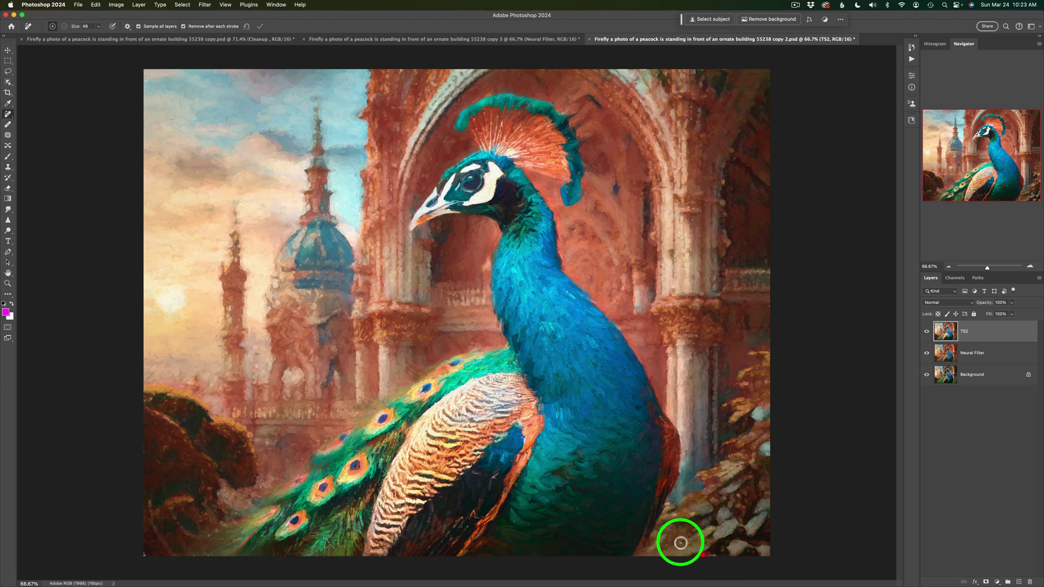
Clean marks on the bottom-left edge, crest and arch, then compare against the Background photo.
left_click(144, 556)
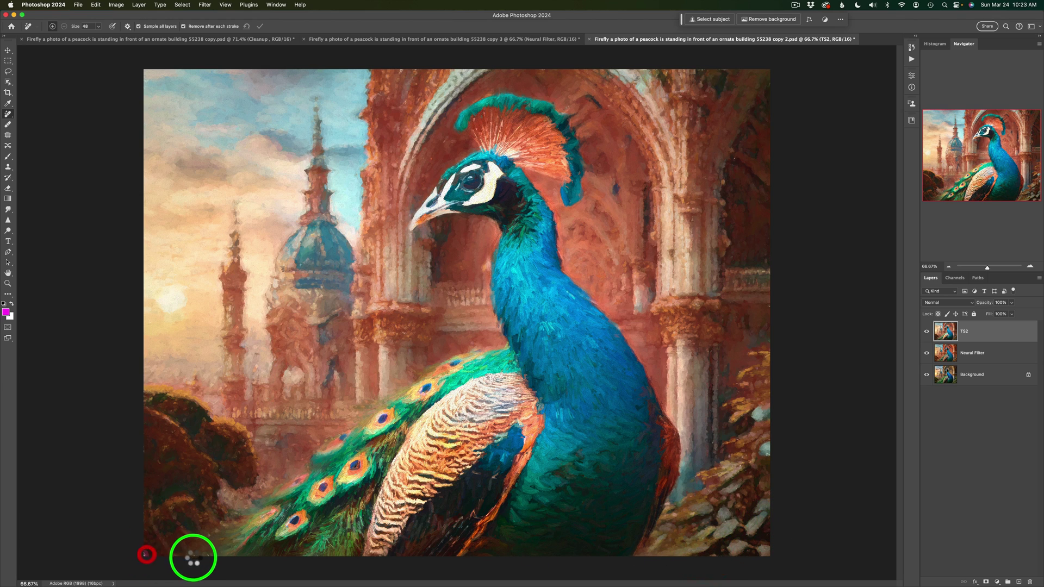
left_click(195, 555)
left_click(212, 555)
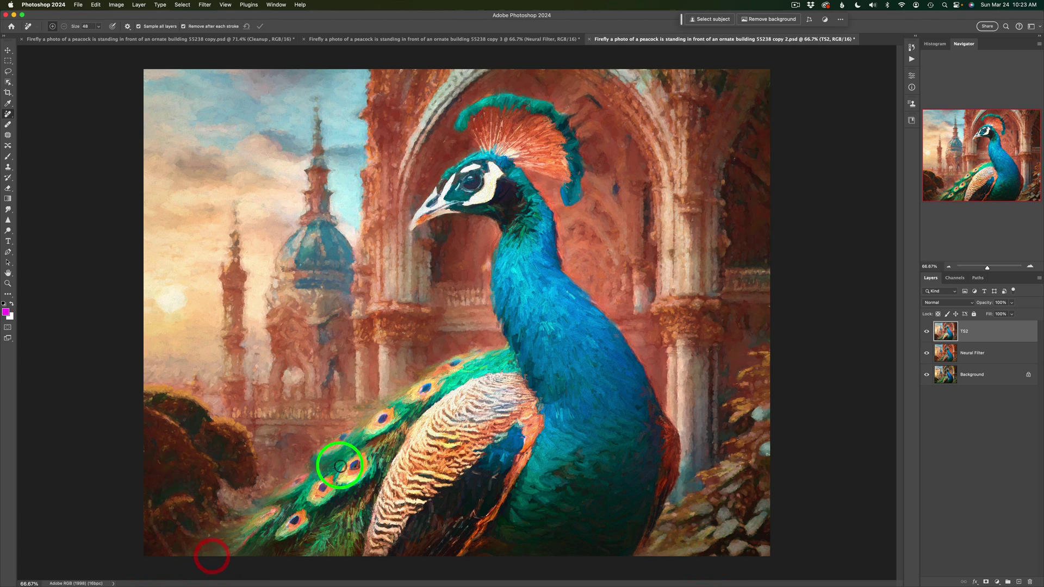
left_click(431, 157)
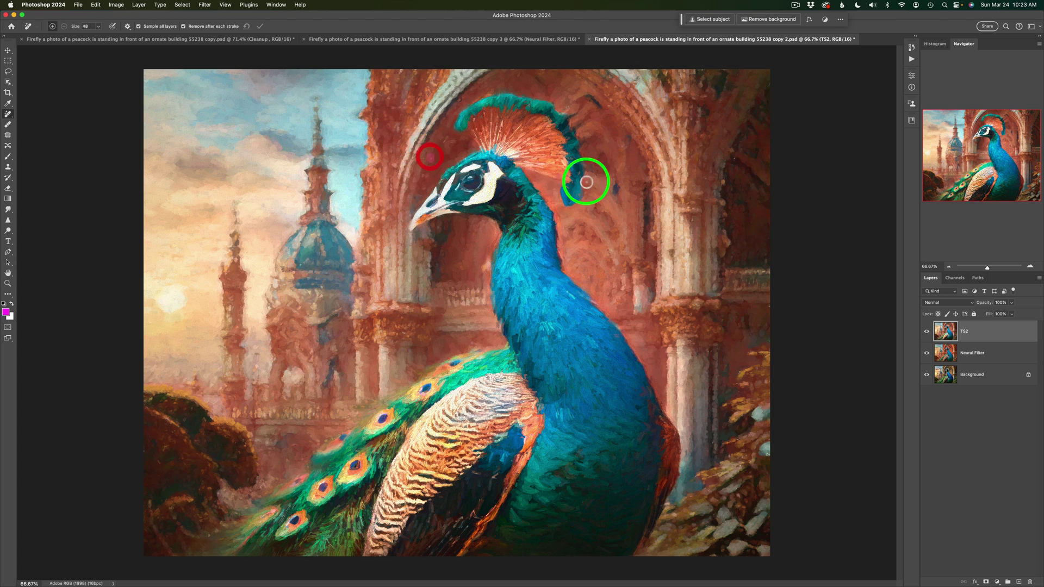
left_click(733, 167)
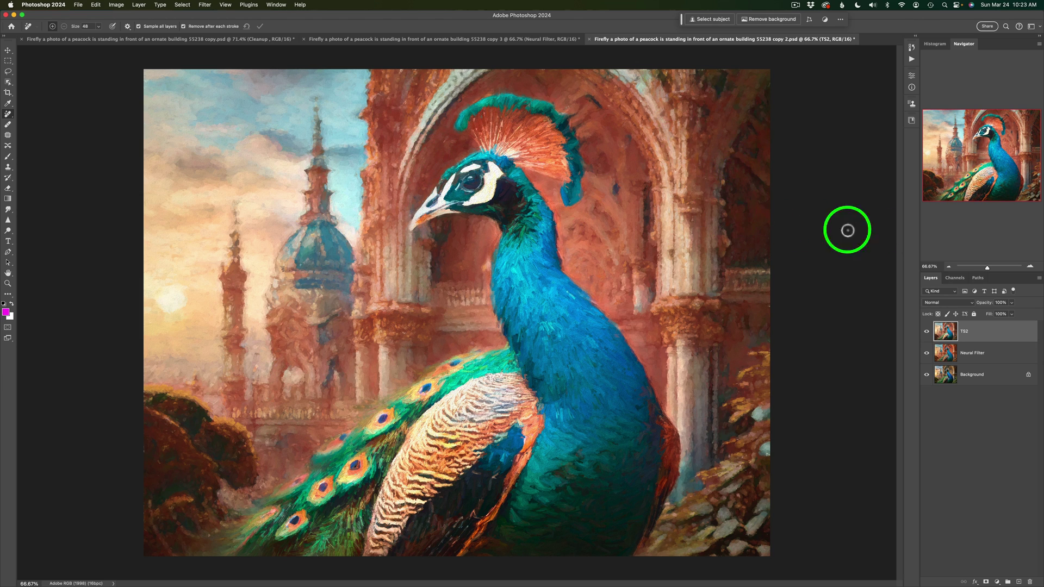
left_click(926, 375, "alt")
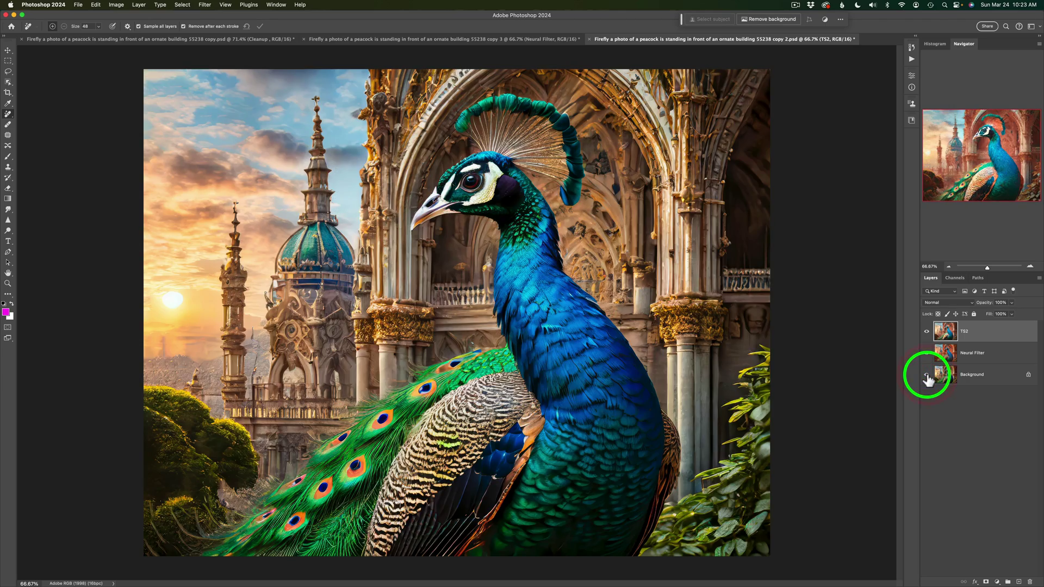
left_click(926, 375, "alt")
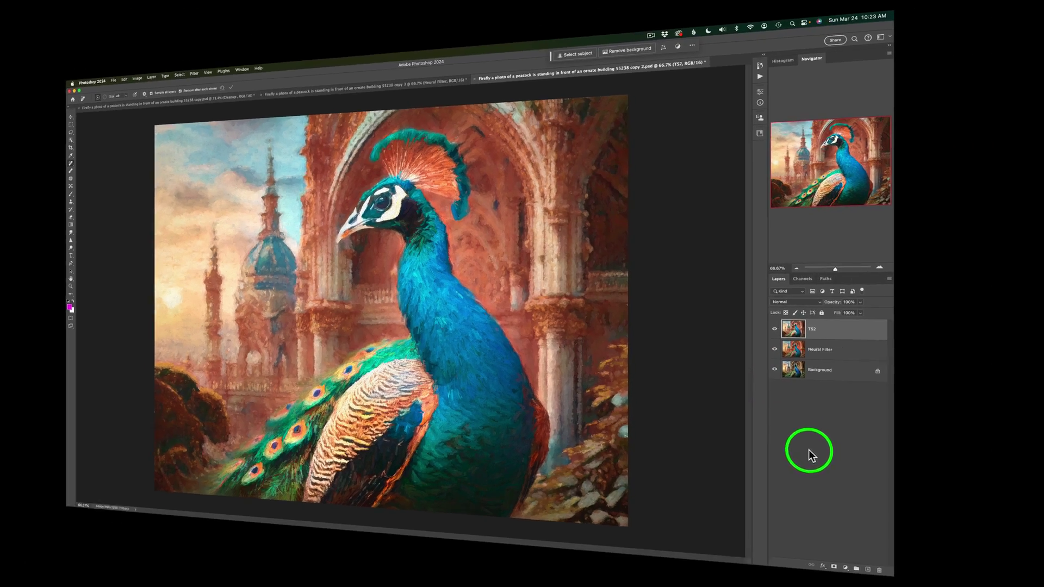